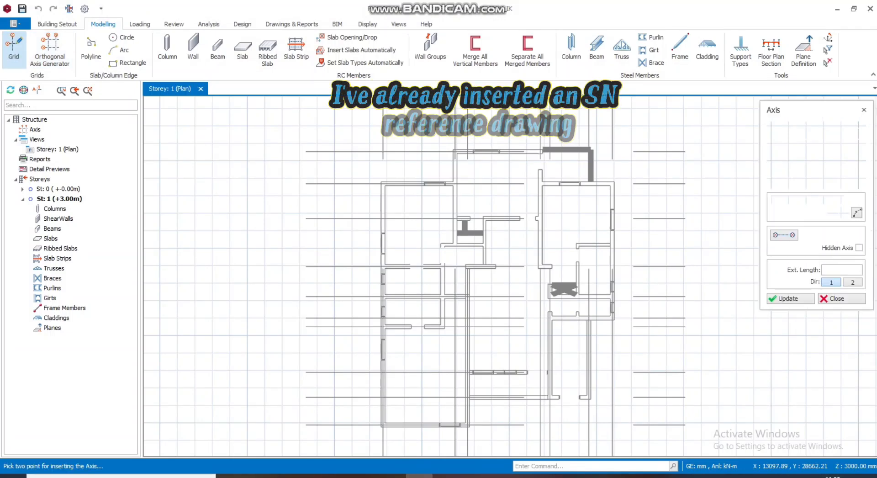
# Step: Draw vertical axis A along the first vertical reference line, from its upper to its lower endpoint, about 22818 mm long
pyautogui.scroll(-4, 390, 277)
pyautogui.scroll(1, 389, 245)
pyautogui.scroll(3, 387, 247)
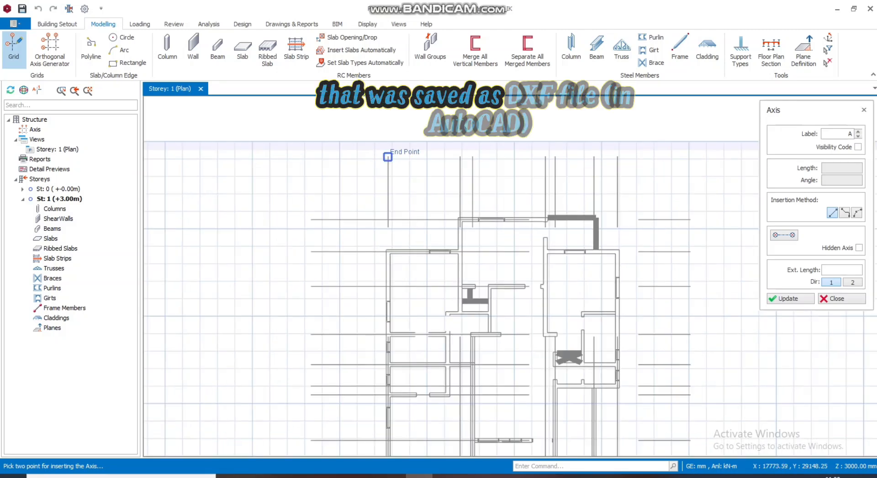
pyautogui.click(387, 156)
pyautogui.scroll(-2, 433, 176)
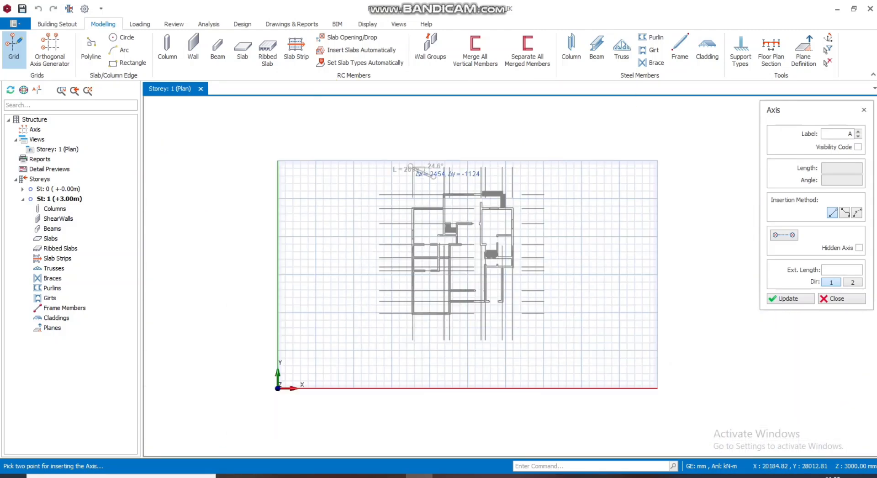
pyautogui.scroll(6, 399, 340)
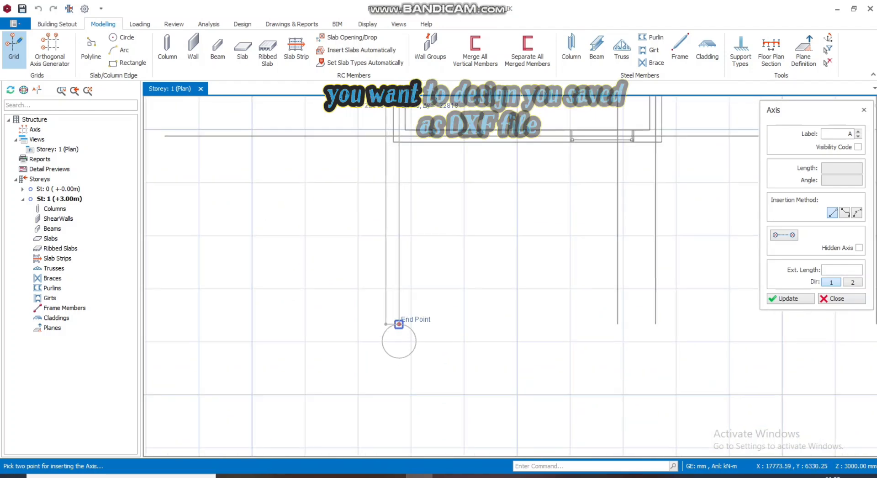
pyautogui.click(399, 324)
pyautogui.scroll(-3, 438, 374)
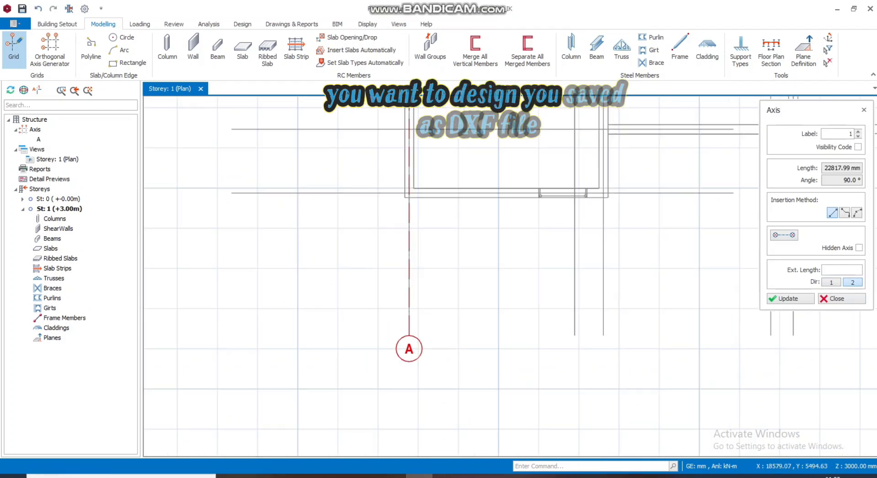
pyautogui.scroll(-1, 440, 375)
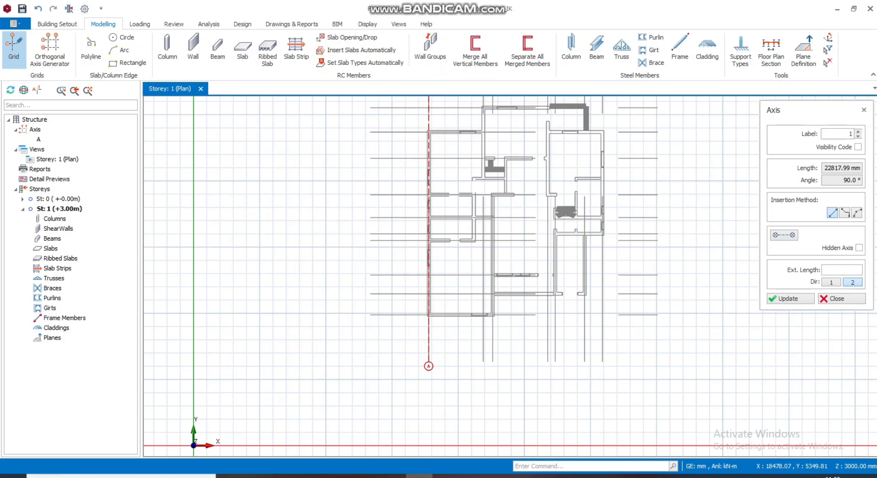
pyautogui.scroll(3, 441, 131)
pyautogui.scroll(-3, 397, 248)
pyautogui.scroll(6, 397, 248)
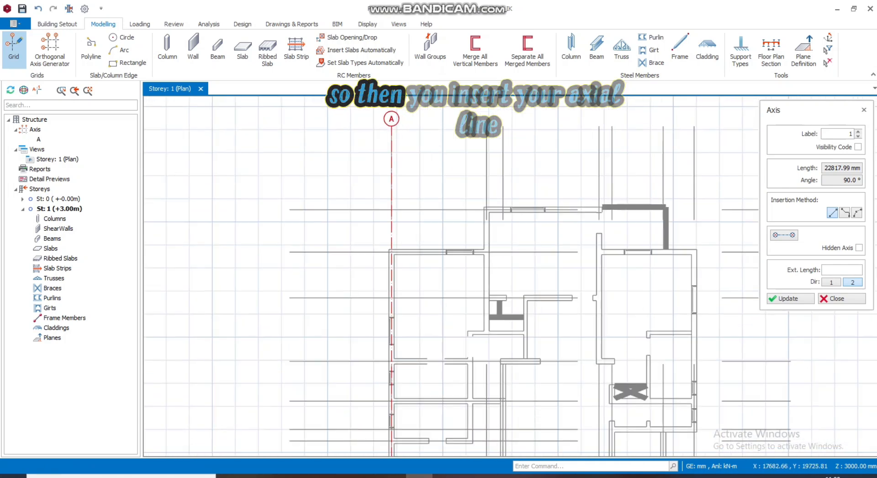
pyautogui.scroll(-5, 406, 286)
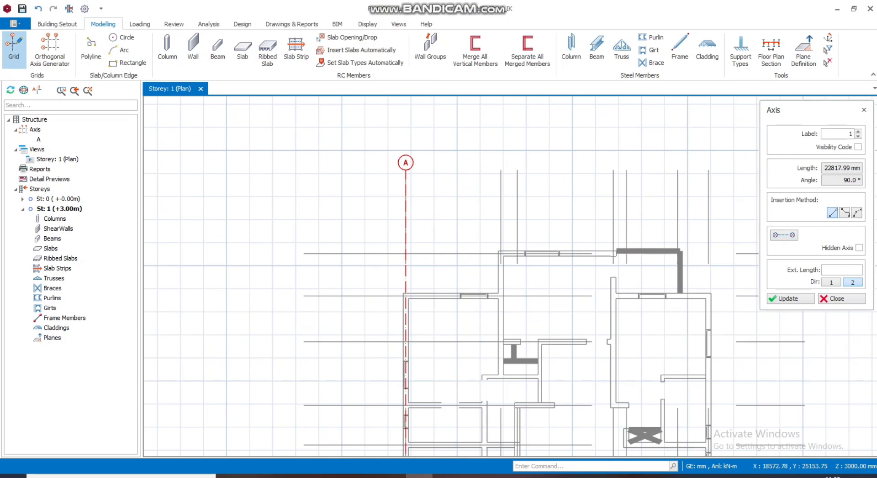
pyautogui.press('Escape')
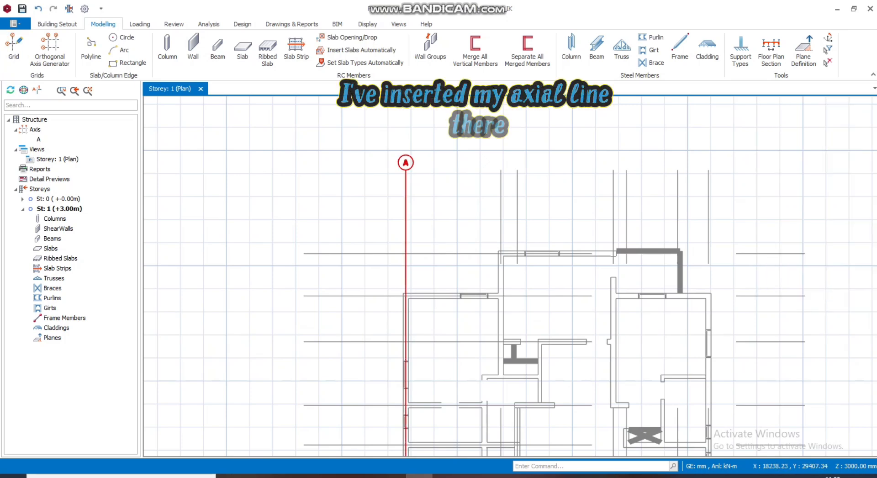
# Step: Offset axis A 4123 mm to the second vertical reference line, and offset the resulting axis 714 mm to the third
pyautogui.click(407, 162)
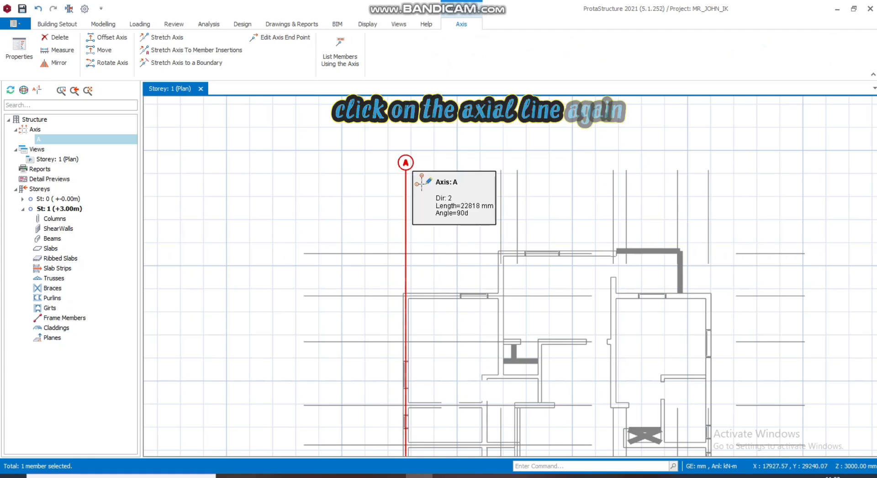
pyautogui.rightClick(411, 172)
pyautogui.rightClick(432, 159)
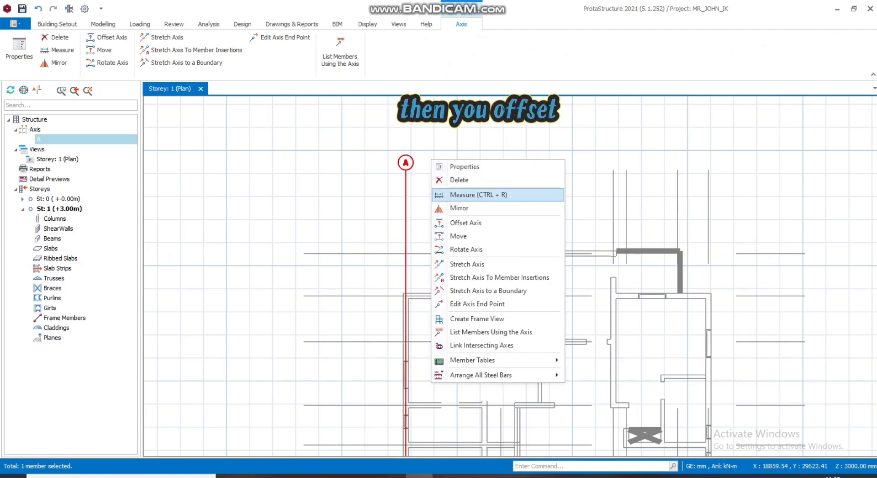
pyautogui.click(464, 223)
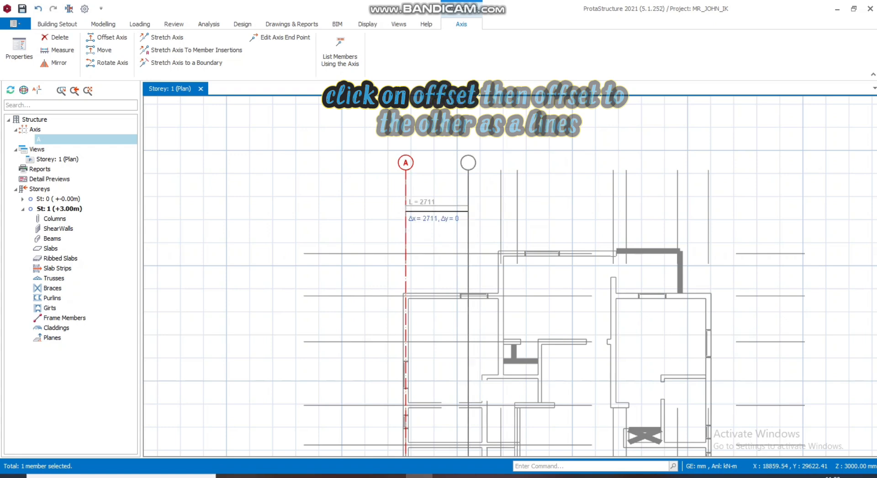
pyautogui.scroll(2, 507, 160)
pyautogui.scroll(1, 505, 170)
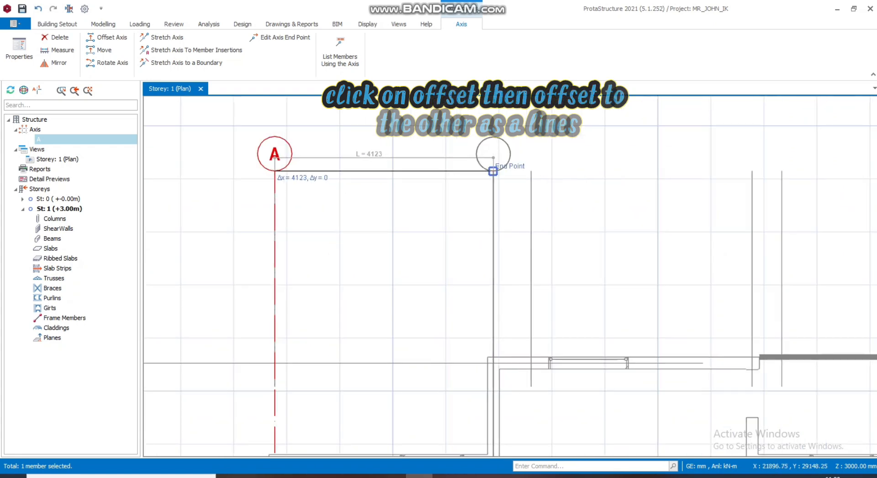
pyautogui.click(493, 171)
pyautogui.scroll(-5, 463, 161)
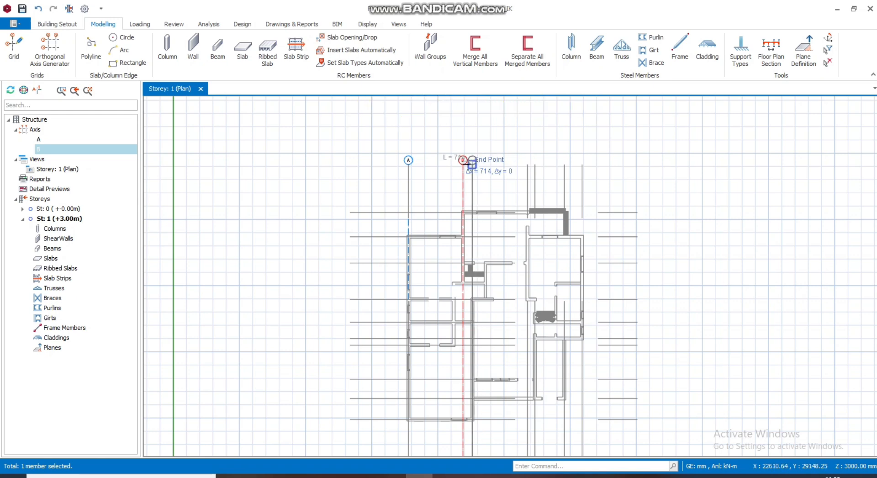
pyautogui.click(472, 164)
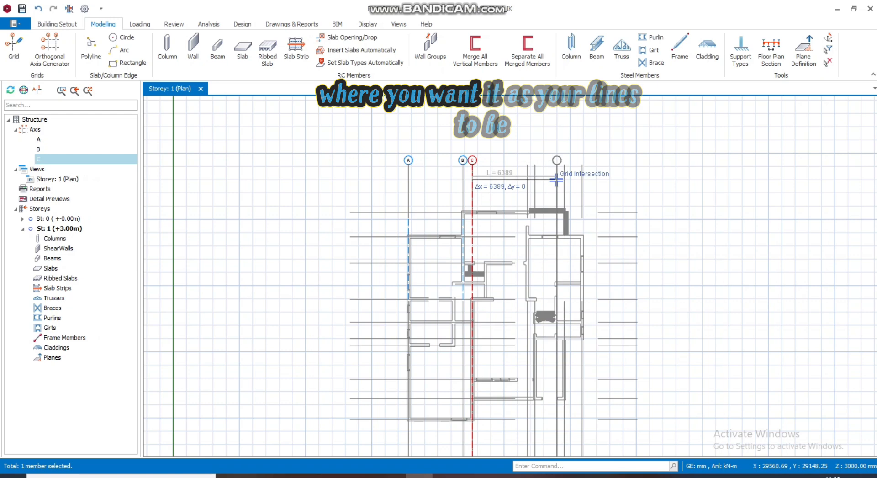
# Step: Continue the offsets from axis C: 4166 mm to the fourth vertical reference line and a further 560 mm to the fifth
pyautogui.scroll(3, 554, 174)
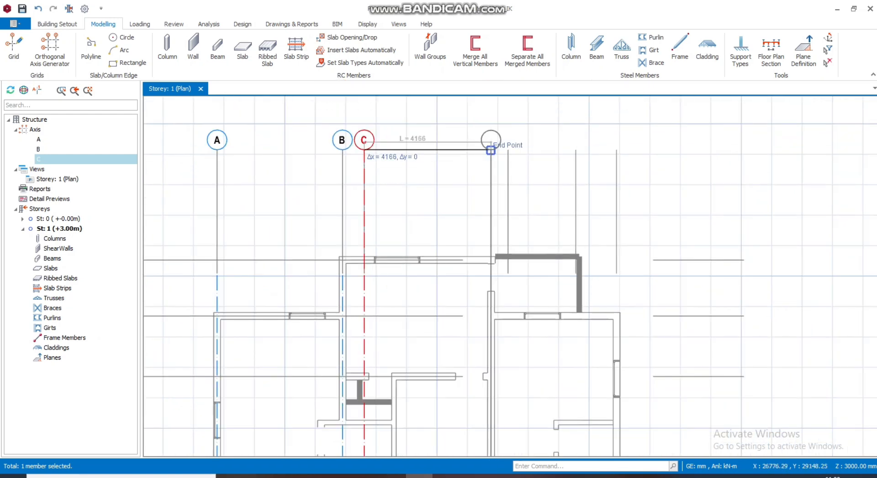
pyautogui.click(490, 150)
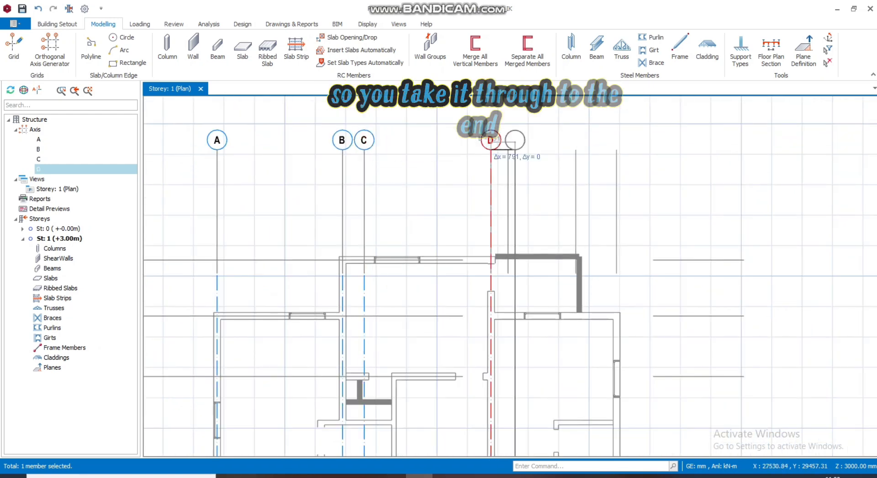
pyautogui.scroll(-2, 509, 147)
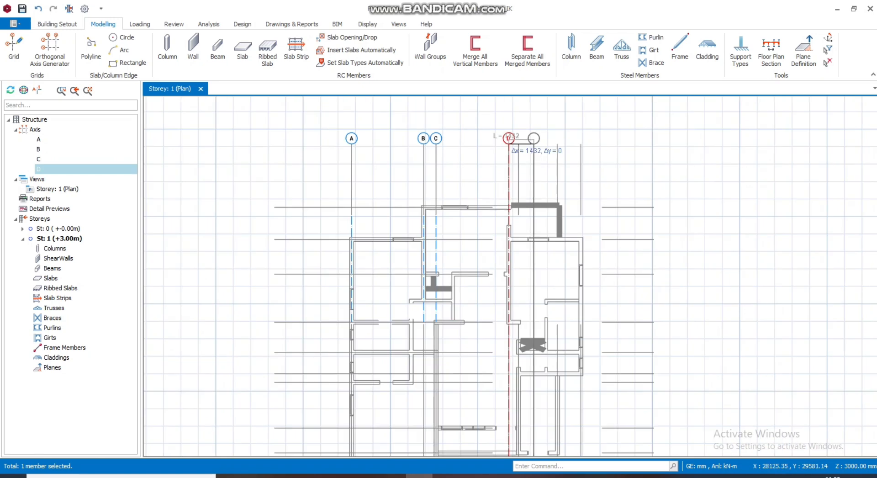
pyautogui.scroll(3, 542, 141)
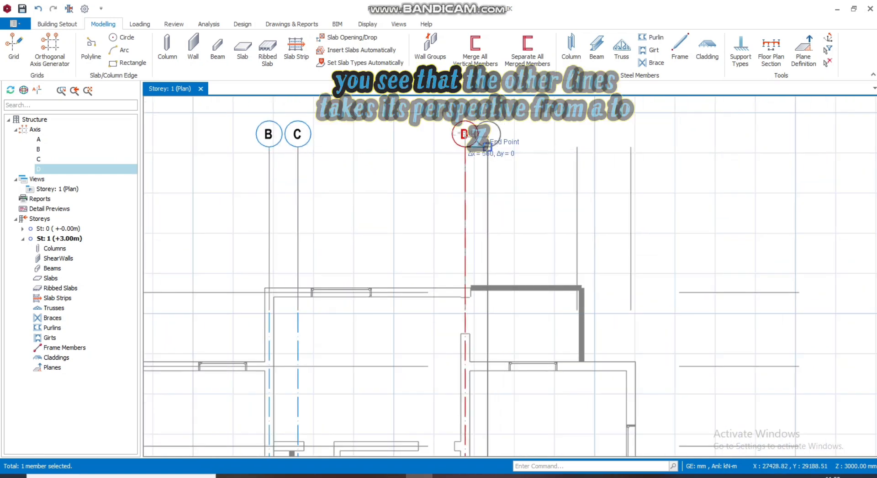
pyautogui.click(495, 145)
pyautogui.scroll(-3, 503, 137)
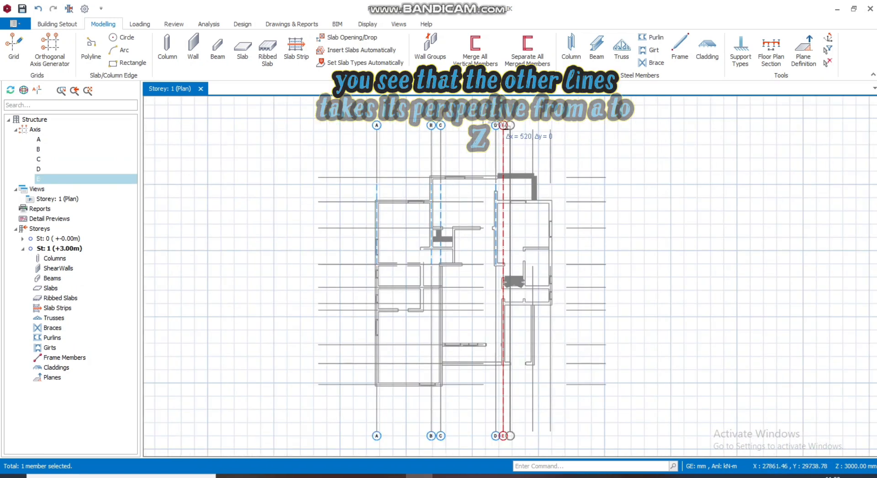
# Step: Offset axis E to the sixth vertical reference line and that axis to the seventh along the outer wall, and end the offsetting
pyautogui.scroll(2, 574, 180)
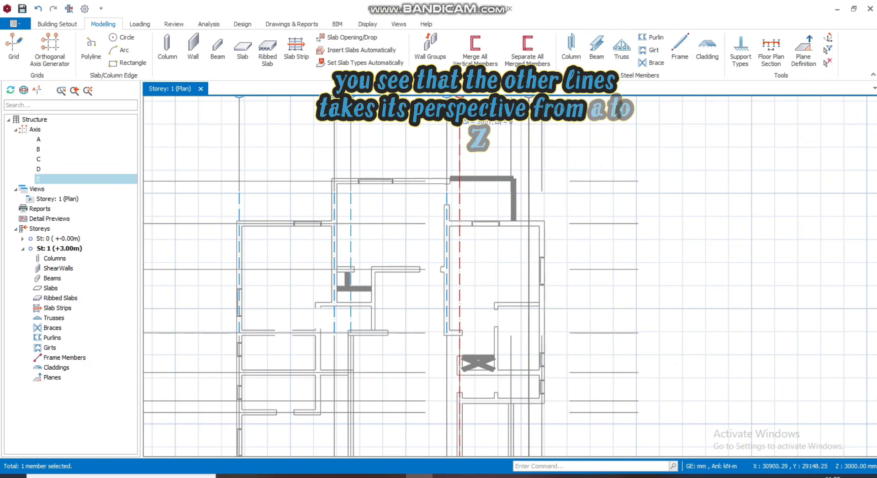
pyautogui.scroll(2, 521, 123)
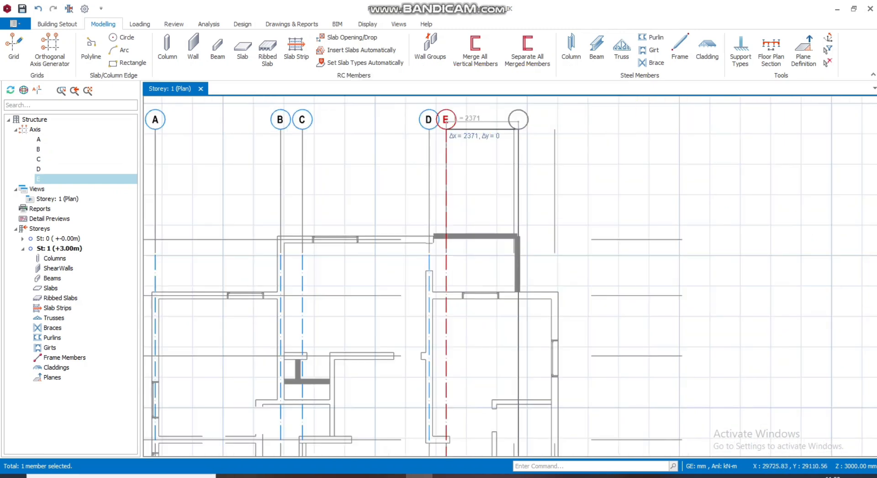
pyautogui.click(513, 120)
pyautogui.scroll(-2, 512, 133)
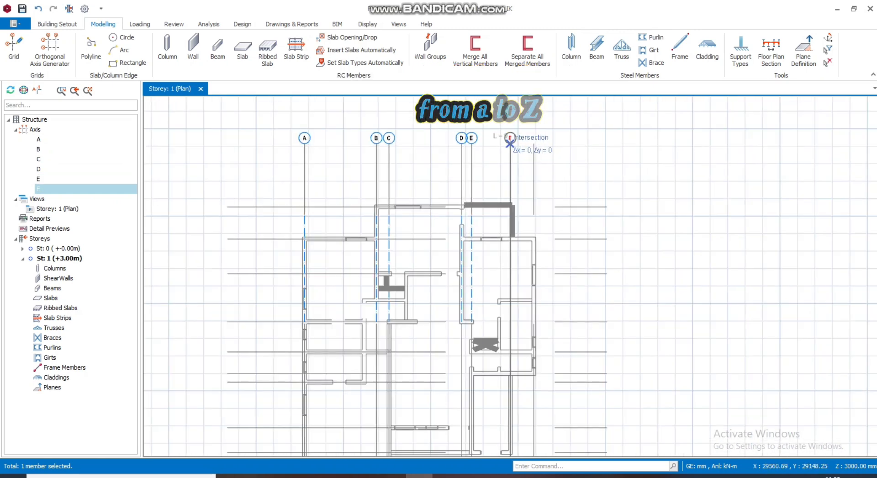
pyautogui.scroll(-2, 572, 169)
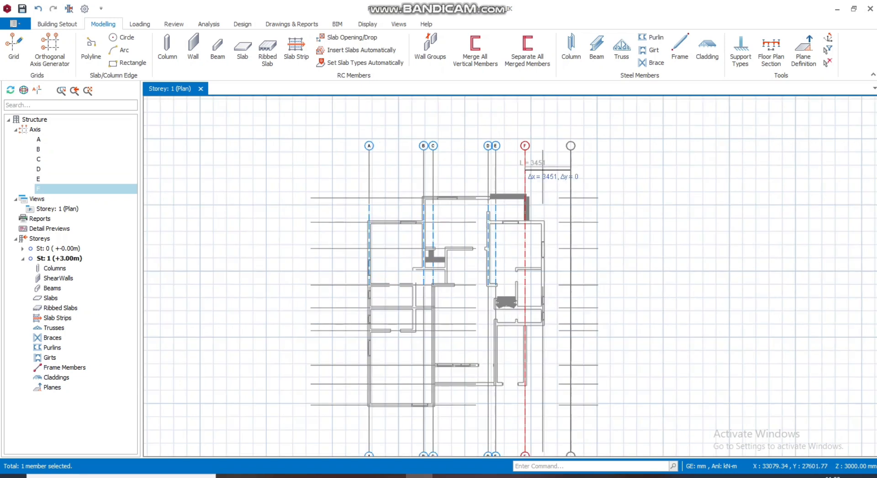
pyautogui.scroll(3, 571, 147)
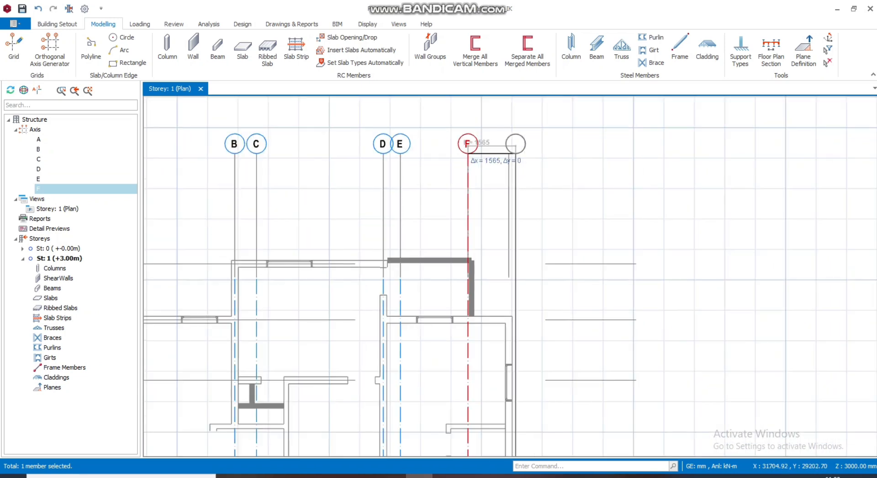
pyautogui.click(508, 154)
pyautogui.scroll(-2, 592, 145)
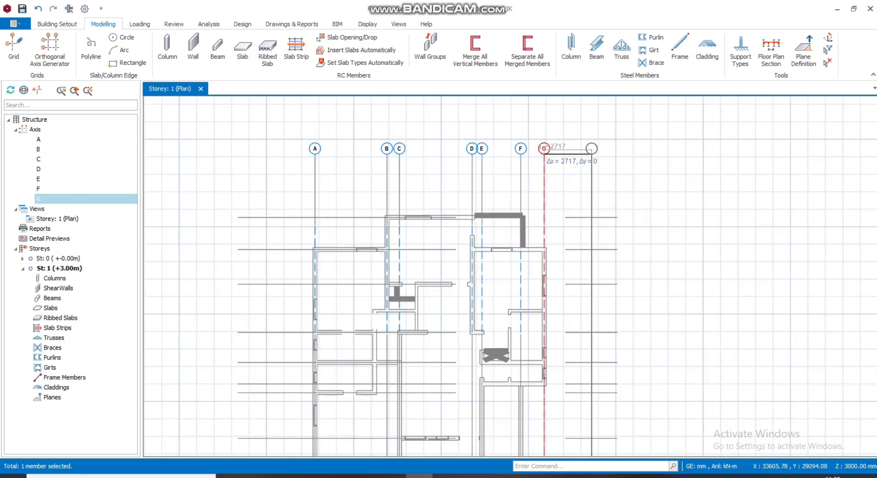
pyautogui.scroll(-2, 603, 164)
pyautogui.scroll(-2, 619, 196)
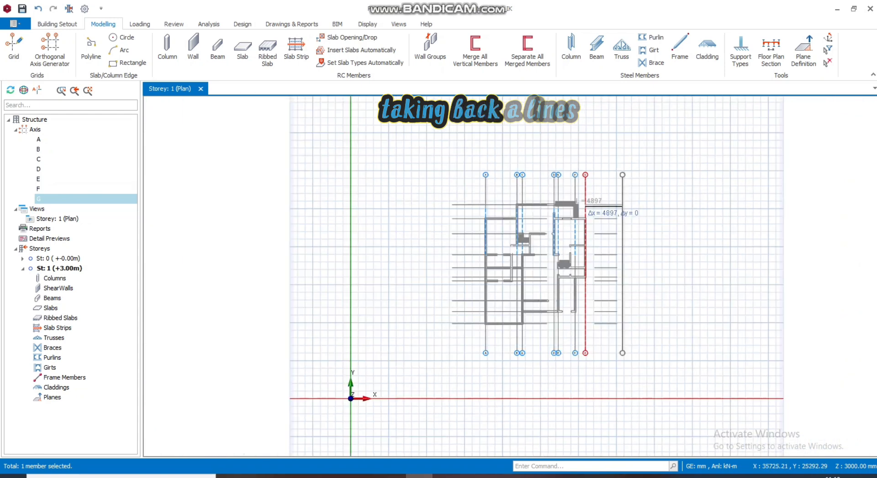
pyautogui.scroll(3, 596, 360)
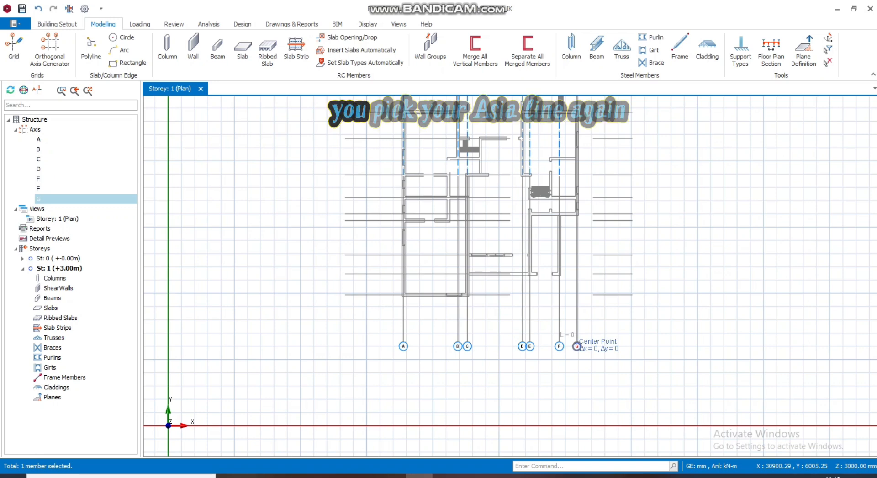
pyautogui.scroll(-1, 576, 346)
pyautogui.scroll(2, 560, 235)
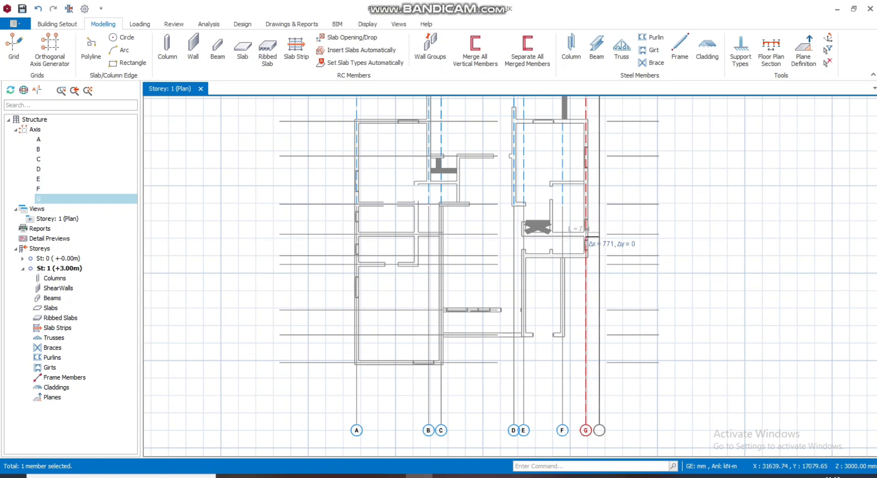
pyautogui.scroll(-3, 586, 241)
pyautogui.scroll(3, 563, 235)
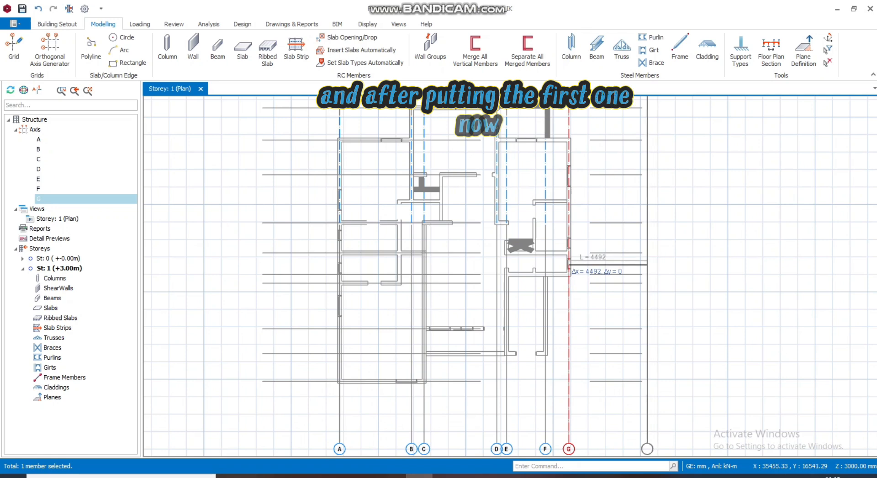
pyautogui.press('Escape')
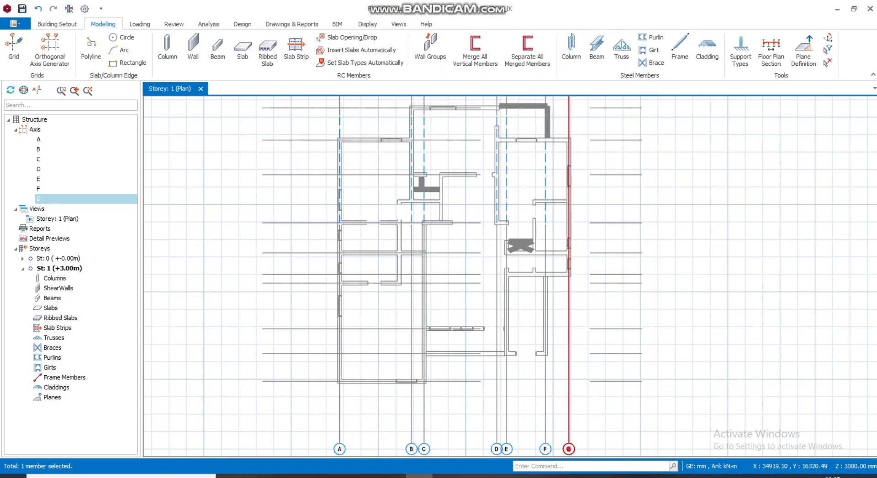
# Step: Draw a horizontal axis along the lowest horizontal reference line, from its left to its right endpoint, about 21737 mm long
pyautogui.scroll(-2, 345, 198)
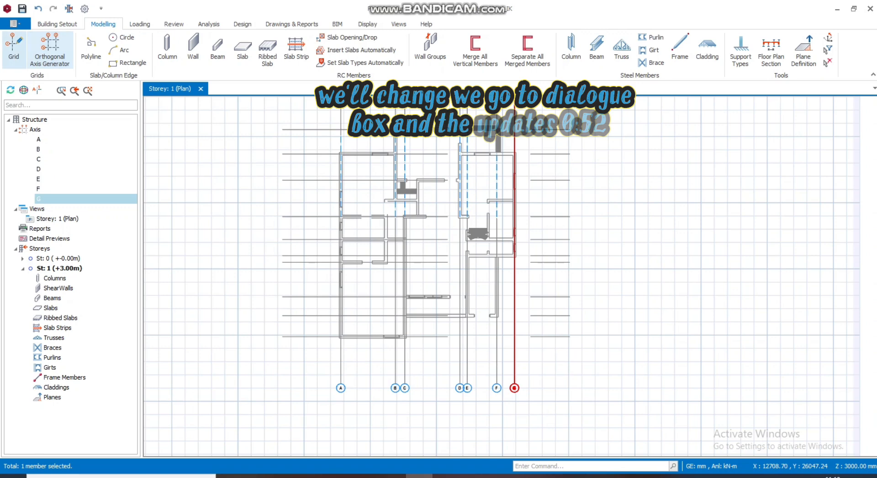
pyautogui.scroll(4, 286, 348)
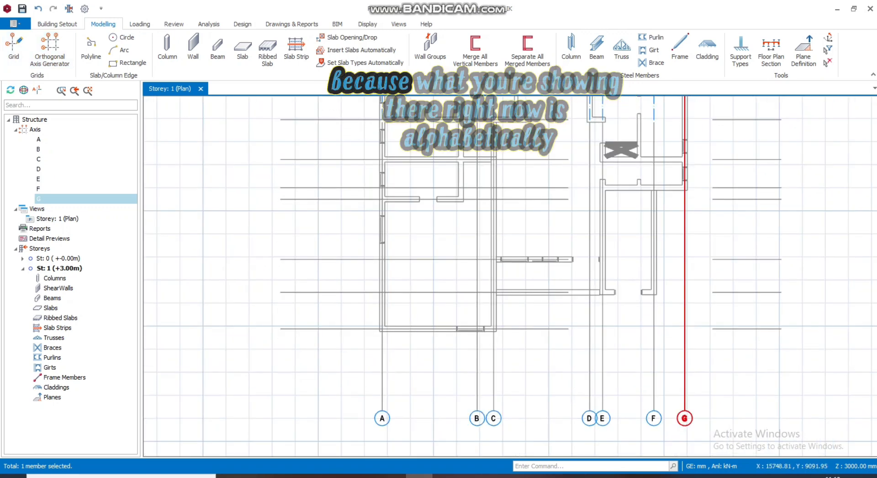
pyautogui.click(14, 51)
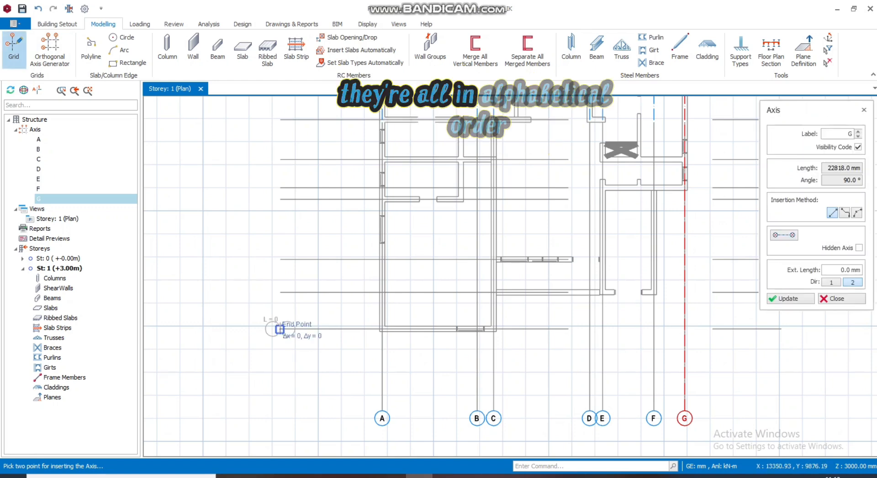
pyautogui.click(279, 329)
pyautogui.scroll(-2, 357, 299)
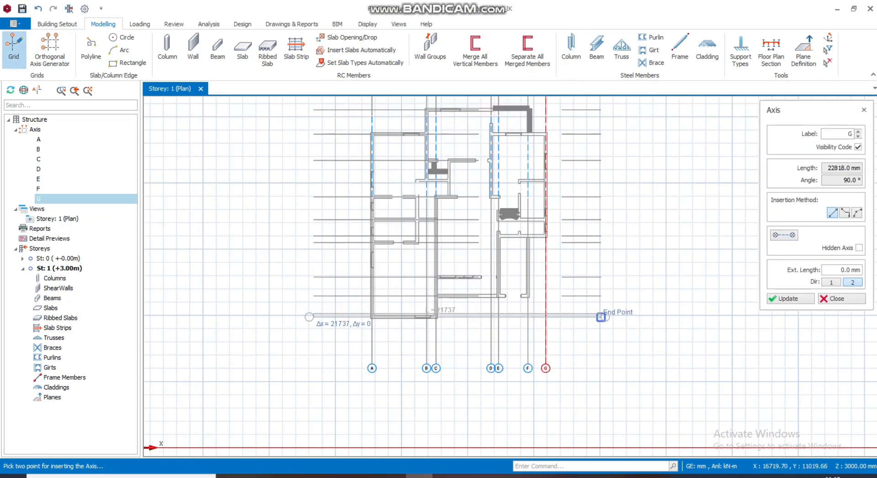
pyautogui.scroll(2, 613, 323)
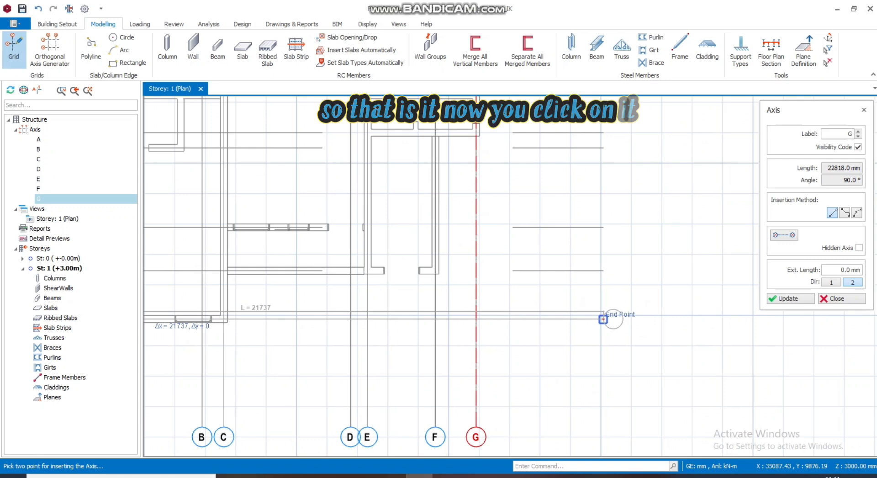
pyautogui.click(603, 319)
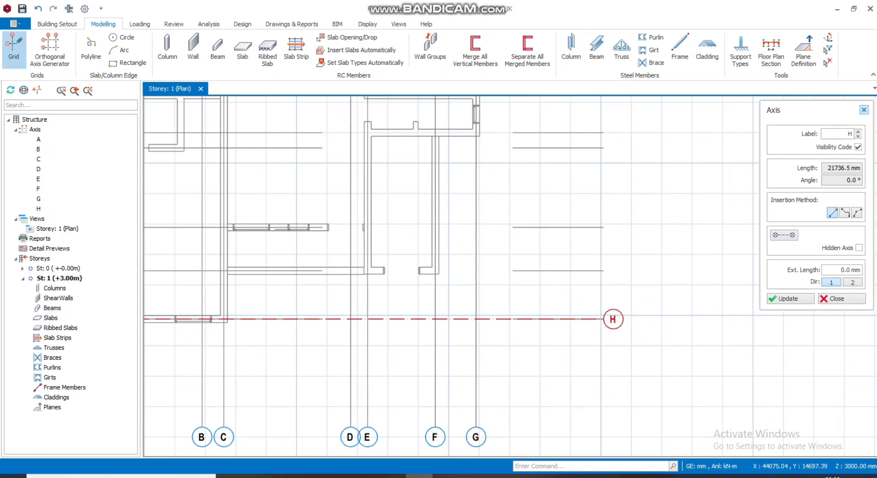
# Step: Relabel the new horizontal axis as 1 and close its properties
pyautogui.click(851, 133)
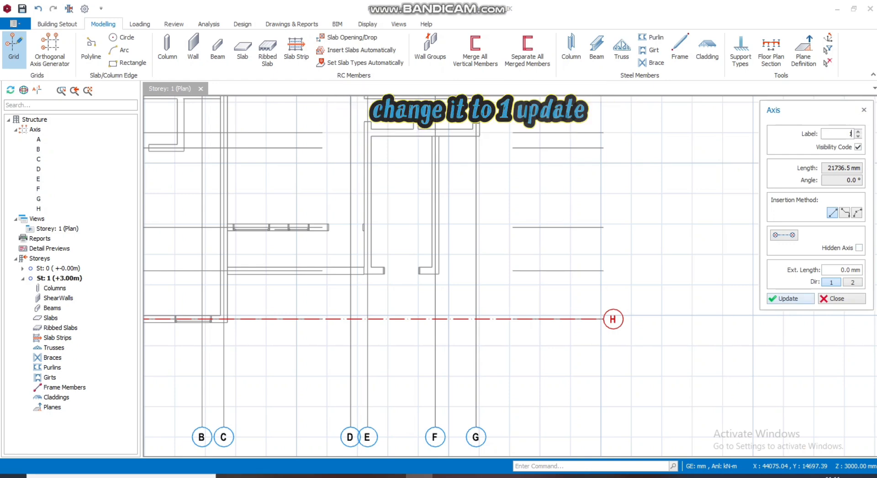
pyautogui.click(790, 299)
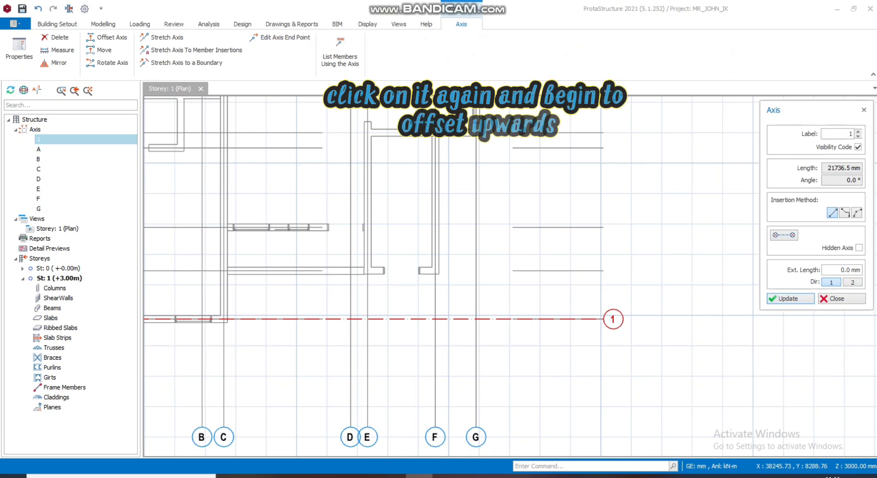
pyautogui.scroll(-2, 649, 282)
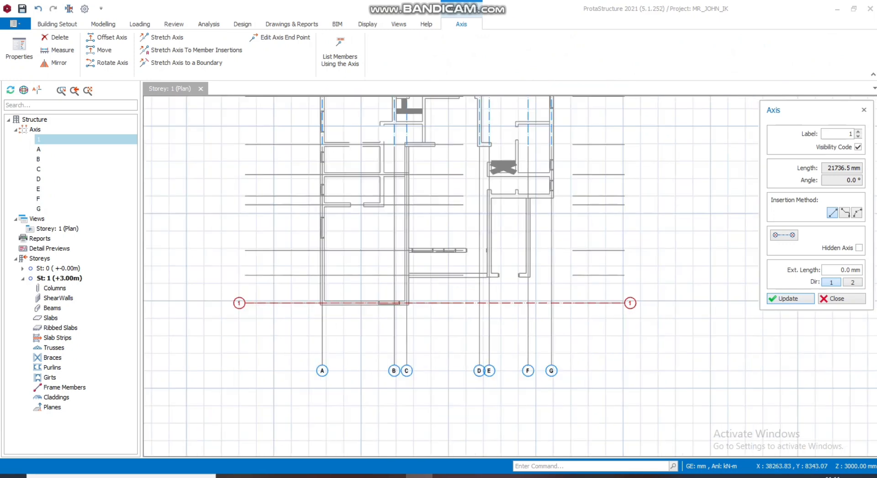
pyautogui.scroll(3, 220, 325)
pyautogui.press('Escape')
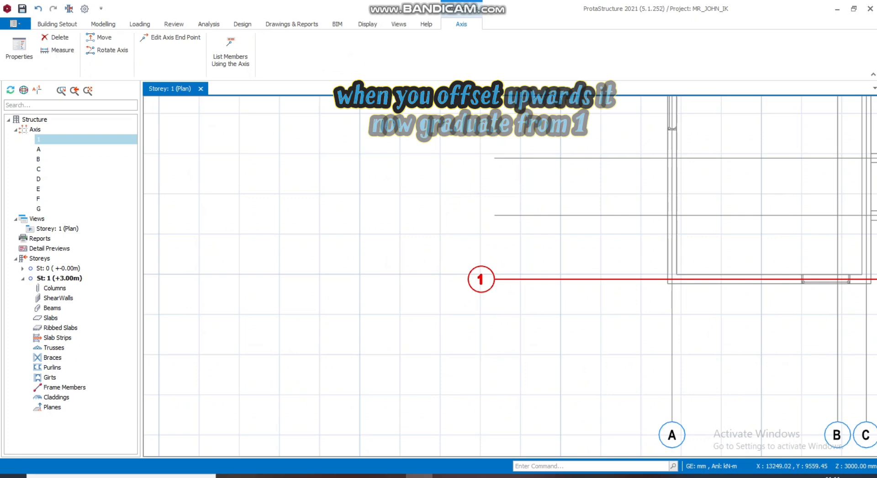
# Step: Offset axis 1 up to the second horizontal reference line, and offset the resulting axis 1423 mm to the third
pyautogui.click(492, 280)
pyautogui.rightClick(492, 279)
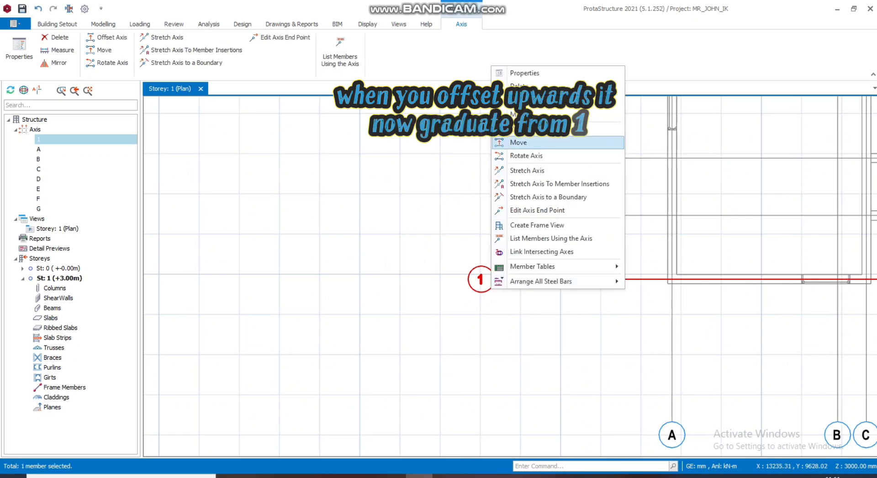
pyautogui.click(518, 142)
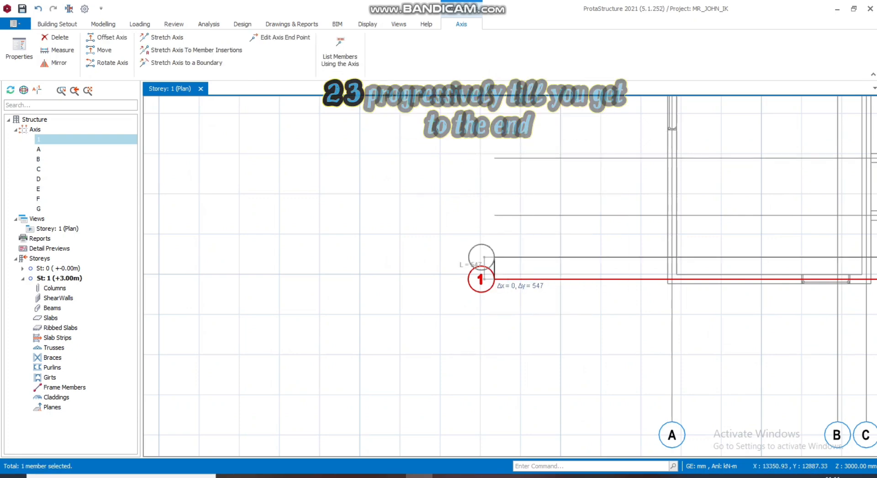
pyautogui.scroll(-5, 430, 362)
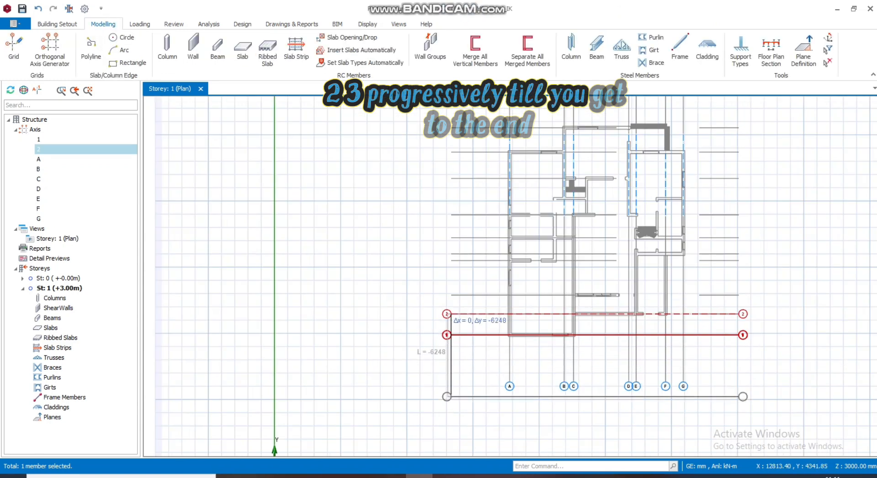
pyautogui.click(447, 314)
pyautogui.scroll(3, 452, 313)
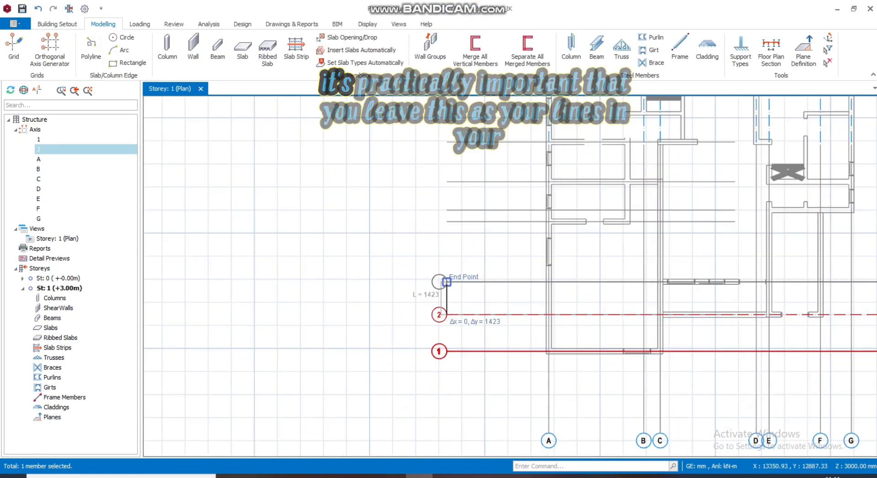
pyautogui.scroll(-3, 446, 282)
pyautogui.click(446, 281)
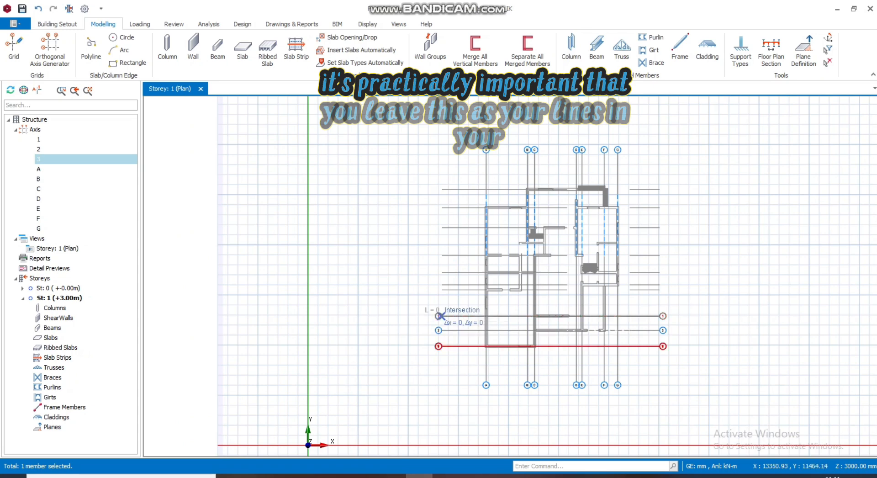
# Step: Continue the offsets from axis 3: 2610 mm to the fourth horizontal reference line, on to the fifth, and 1227 mm to the sixth
pyautogui.scroll(3, 438, 323)
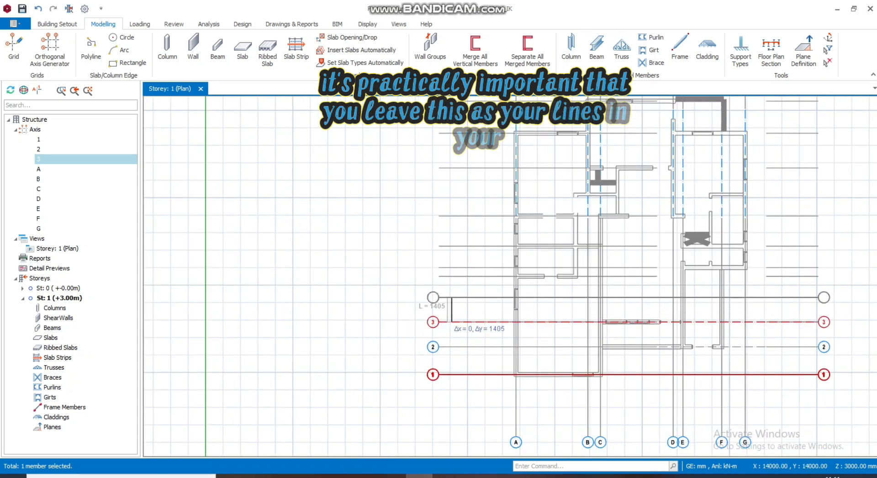
pyautogui.scroll(3, 438, 278)
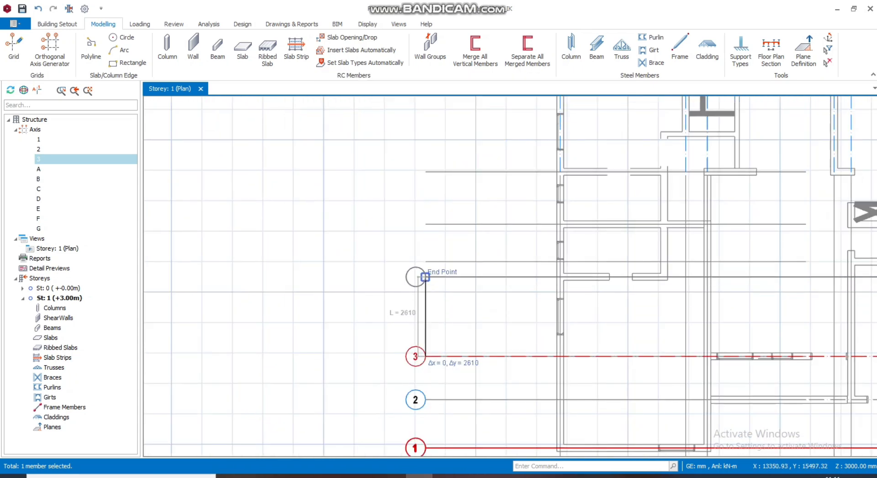
pyautogui.click(425, 277)
pyautogui.click(425, 262)
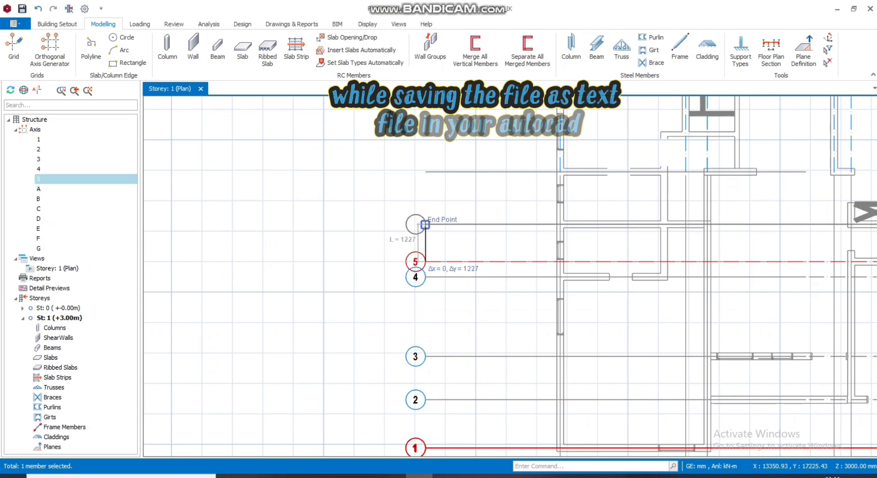
pyautogui.click(425, 224)
# Step: Offset axis 6 to the seventh horizontal reference line, and offset the resulting axis 2753 mm to the eighth
pyautogui.scroll(-3, 414, 256)
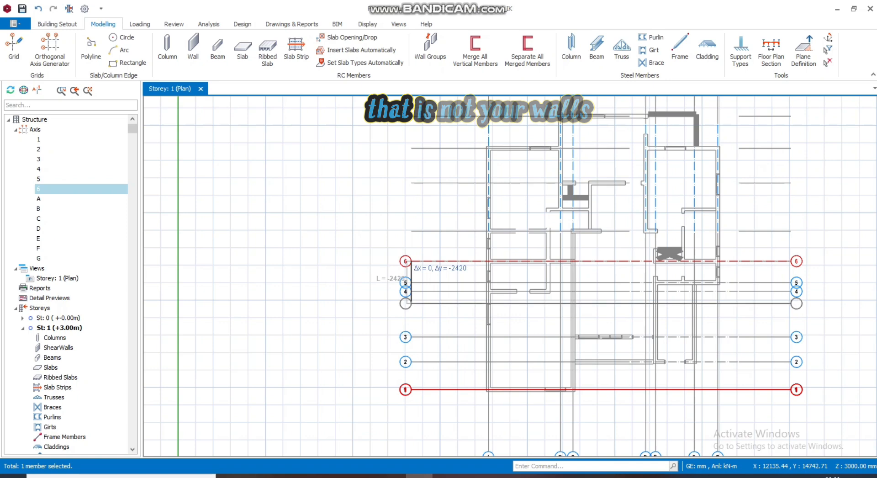
pyautogui.scroll(1, 405, 229)
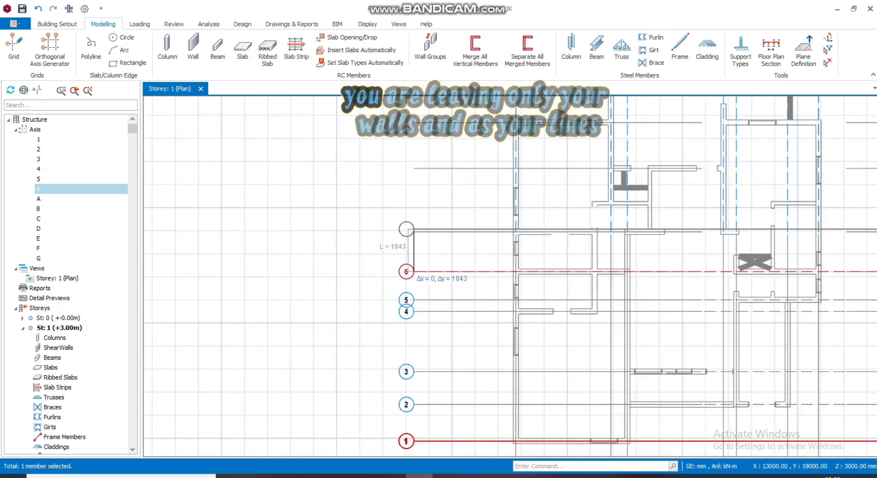
pyautogui.click(406, 232)
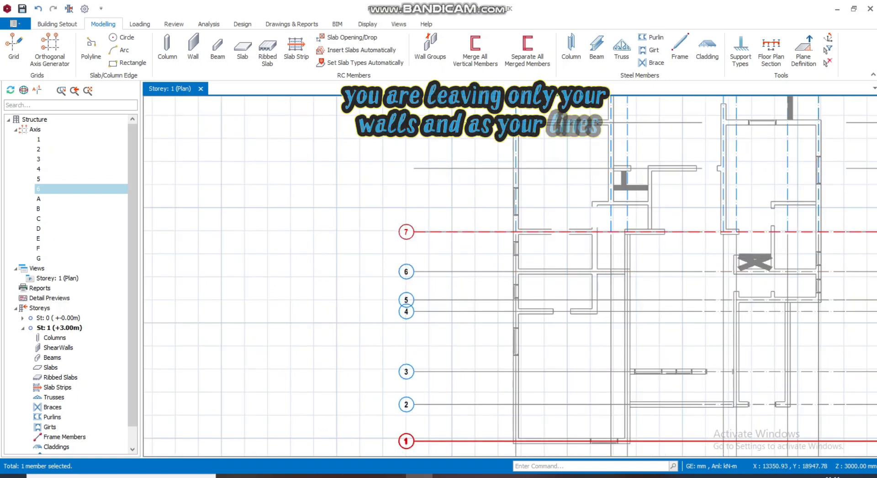
pyautogui.scroll(-2, 382, 297)
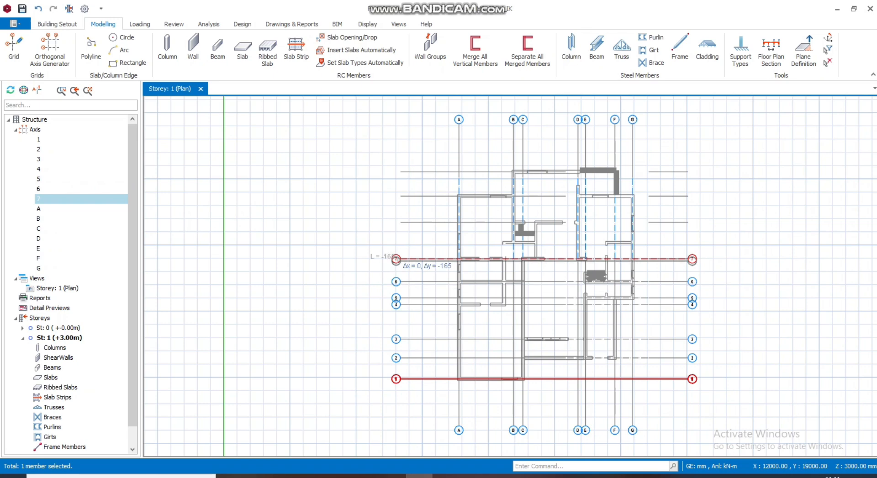
pyautogui.scroll(2, 396, 231)
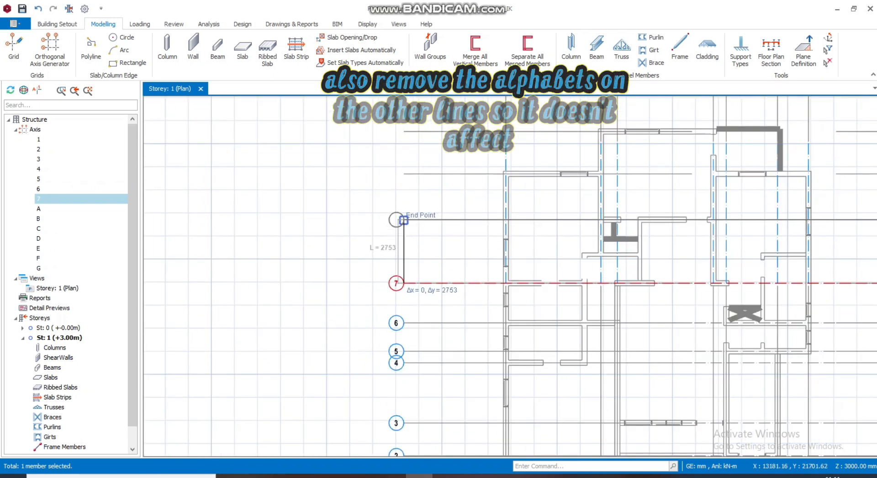
pyautogui.click(404, 220)
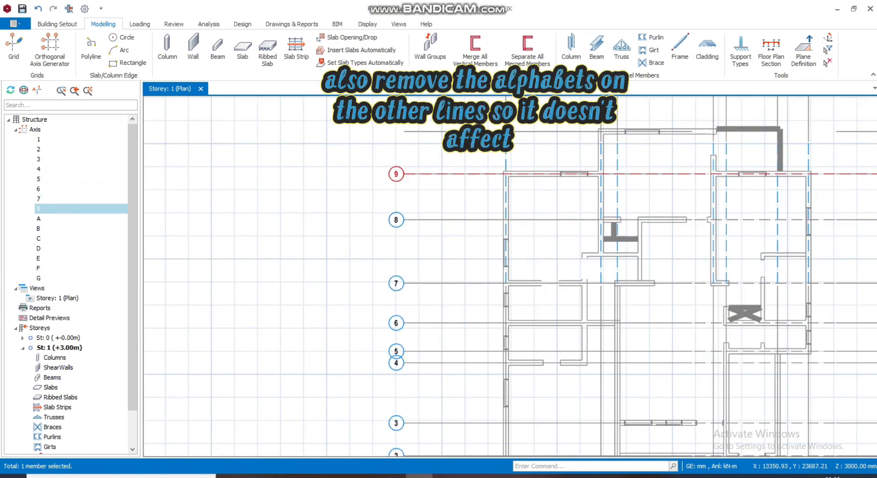
# Step: Offset axis 8 to the ninth horizontal reference line and that axis to the tenth along the uppermost wall, and end the offsetting
pyautogui.click(397, 174)
pyautogui.scroll(-2, 396, 259)
pyautogui.scroll(2, 395, 192)
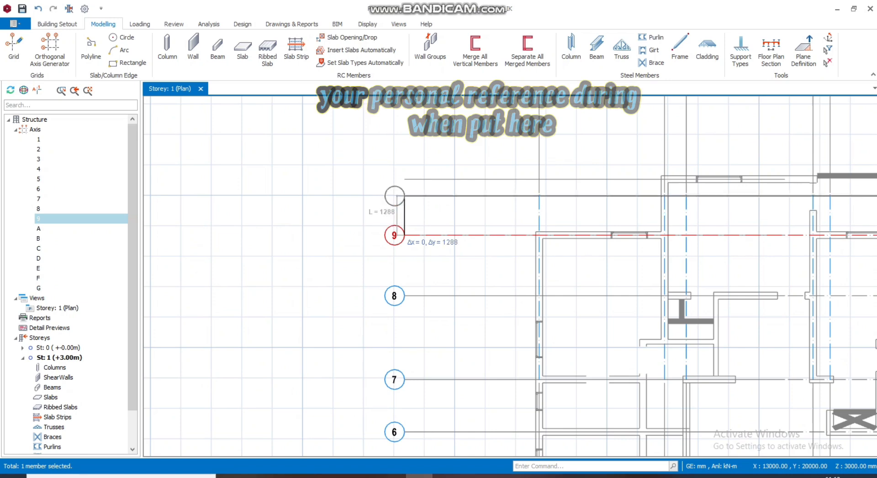
pyautogui.click(404, 179)
pyautogui.scroll(-2, 363, 225)
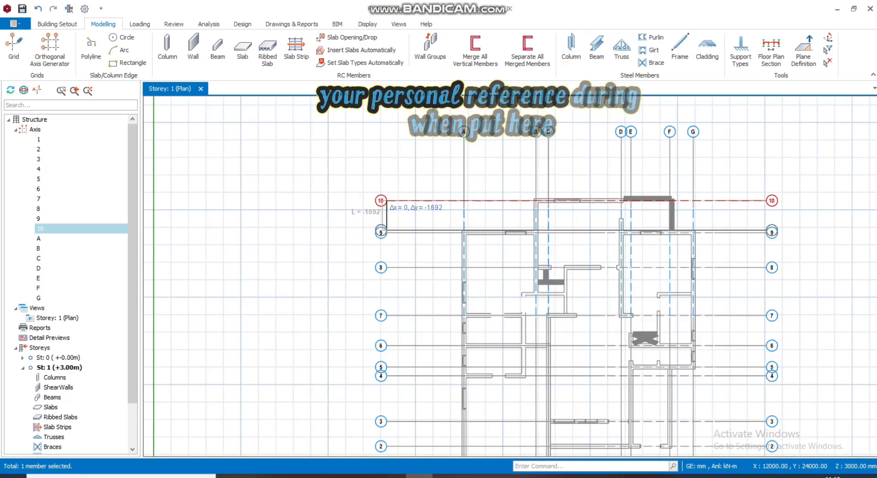
pyautogui.scroll(-2, 483, 153)
pyautogui.scroll(2, 620, 179)
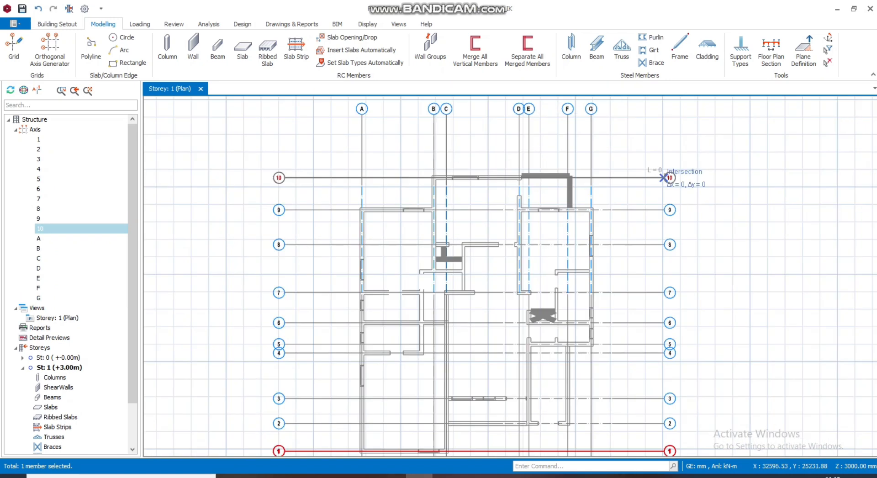
pyautogui.click(664, 178)
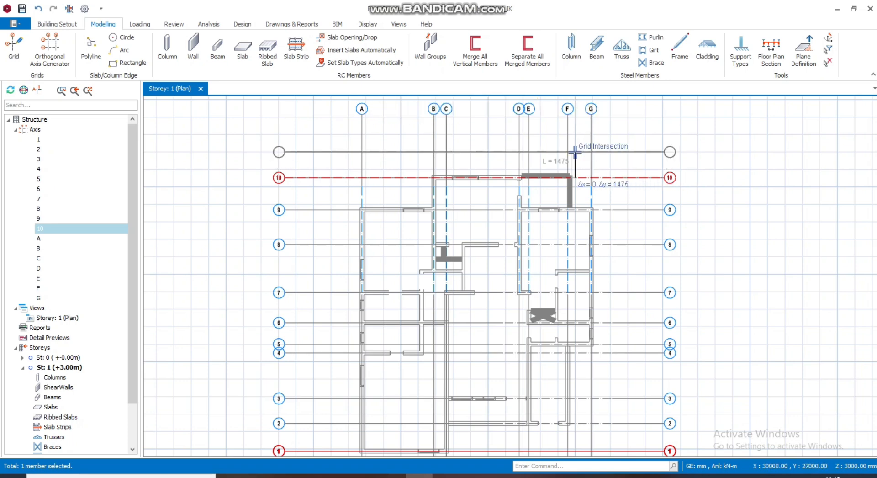
pyautogui.scroll(-2, 589, 119)
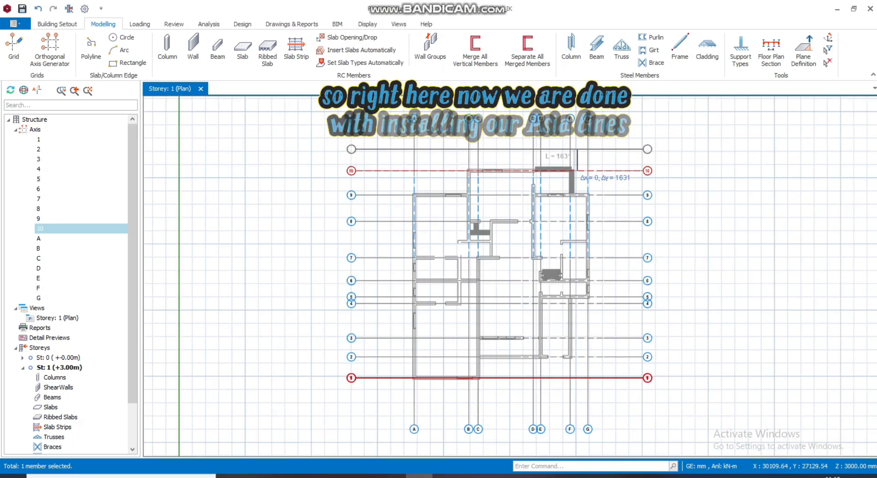
pyautogui.scroll(3, 582, 308)
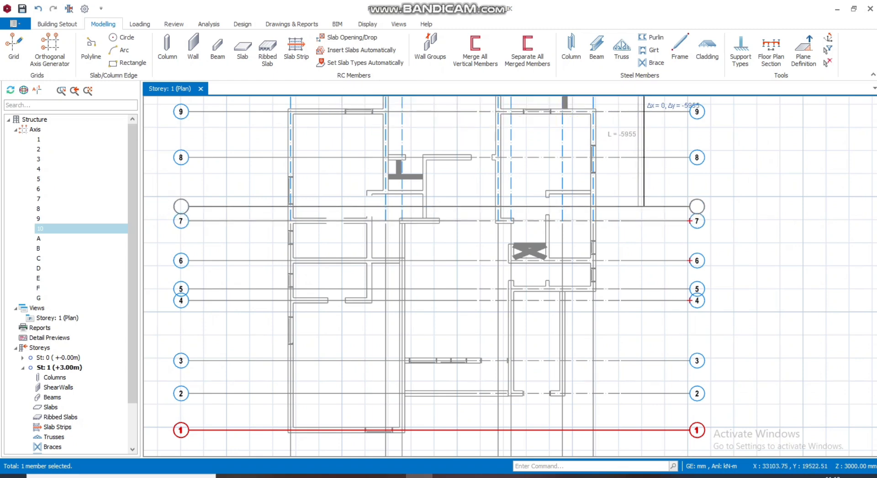
pyautogui.press('Escape')
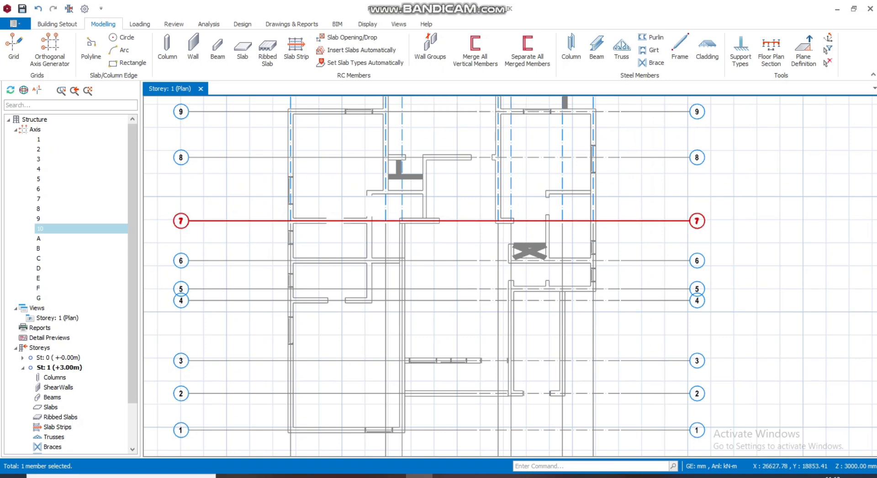
pyautogui.scroll(-2, 481, 244)
pyautogui.scroll(-3, 483, 250)
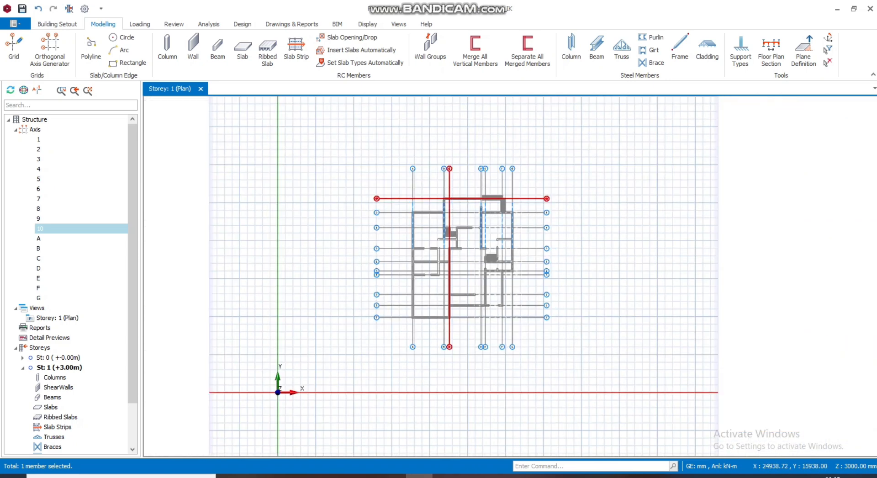
pyautogui.scroll(2, 444, 204)
pyautogui.scroll(2, 397, 348)
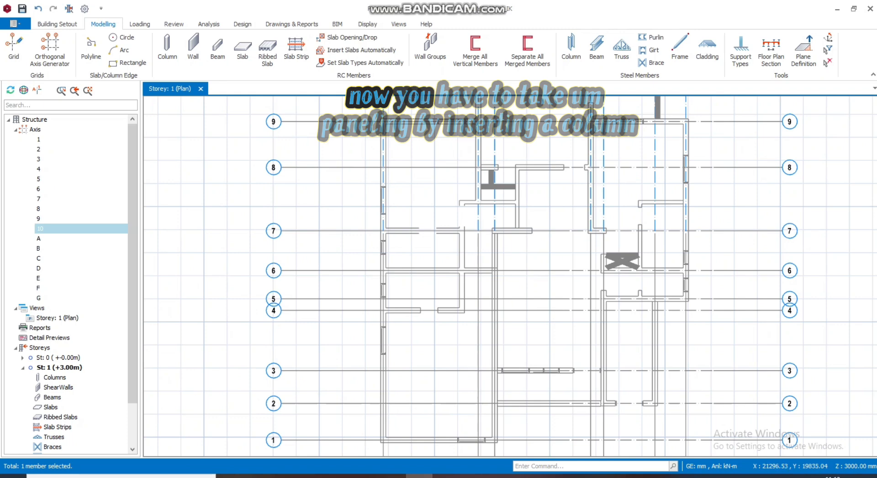
pyautogui.scroll(-1, 453, 191)
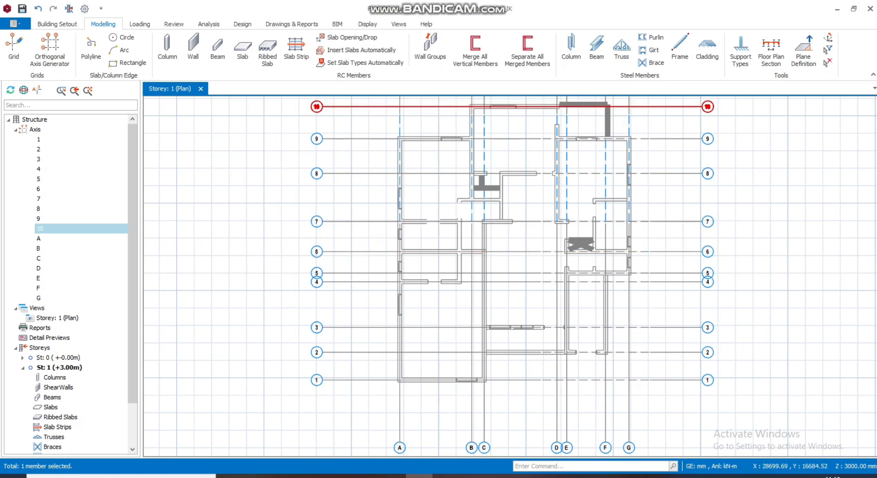
pyautogui.scroll(2, 579, 257)
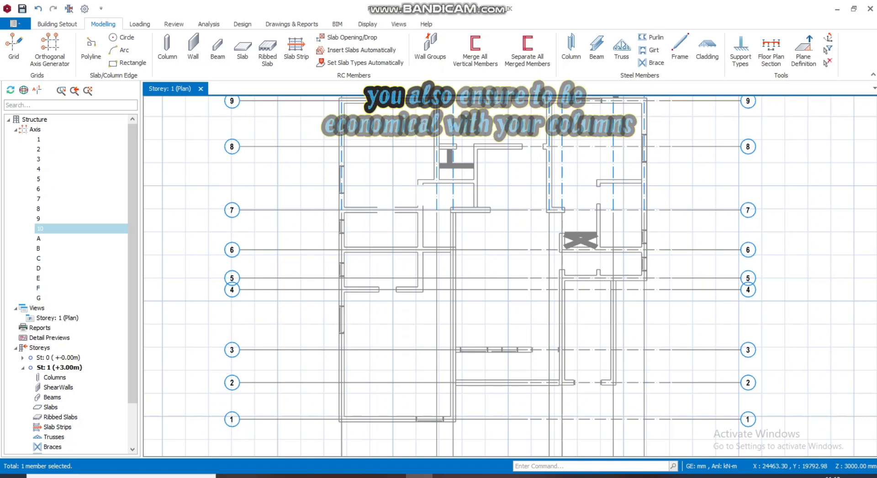
# Step: Examine the axis grid over the floor plan to find walls that still need an axis for columns
pyautogui.scroll(-2, 495, 192)
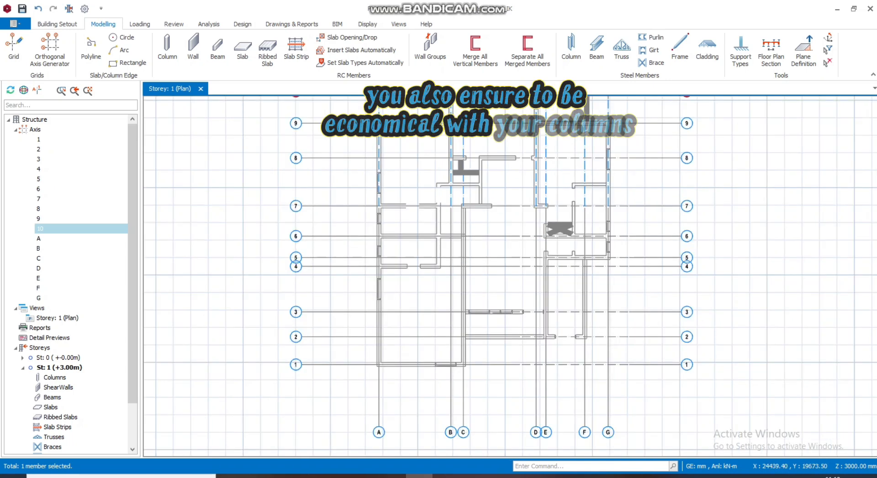
pyautogui.scroll(-2, 515, 249)
pyautogui.scroll(4, 550, 132)
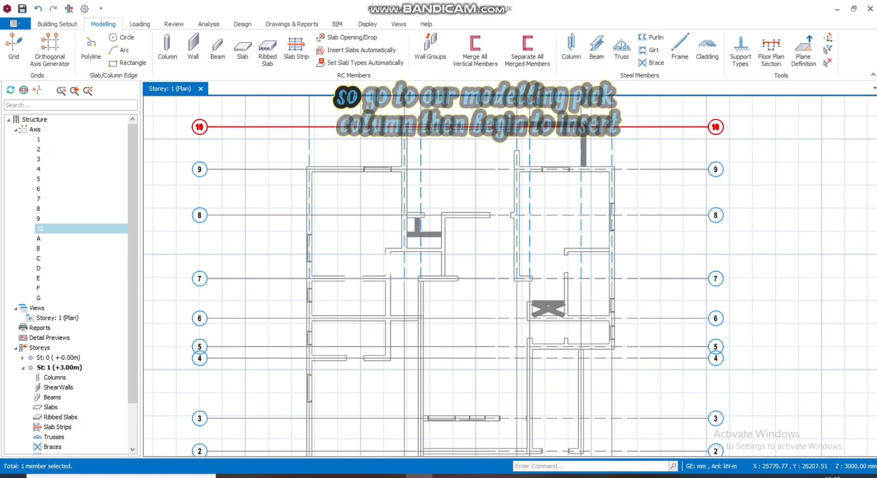
pyautogui.scroll(-1, 492, 110)
pyautogui.scroll(-1, 492, 110)
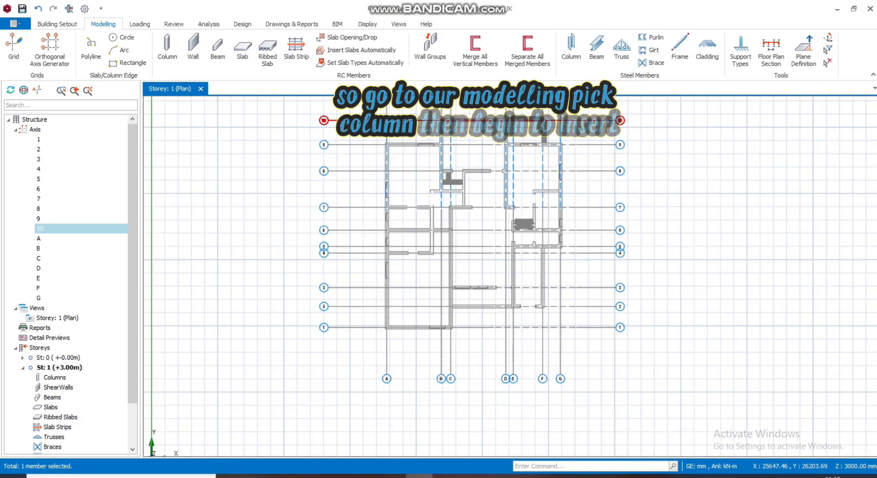
pyautogui.scroll(1, 491, 117)
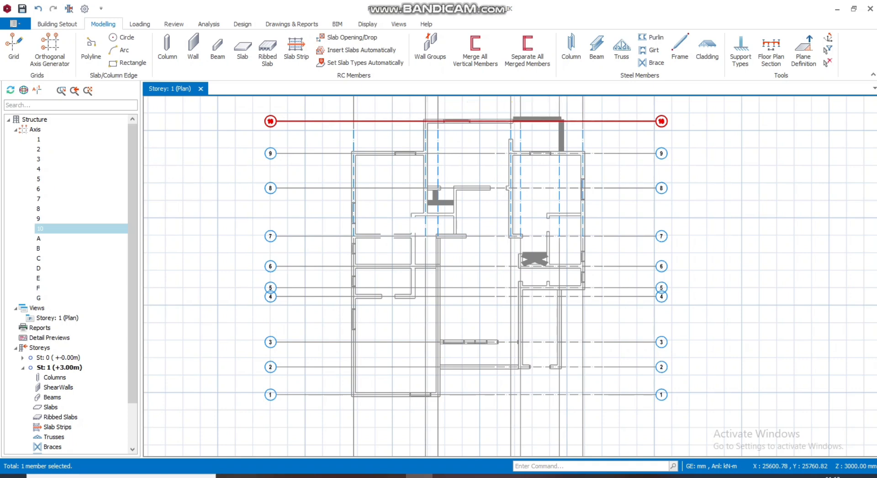
pyautogui.scroll(-2, 400, 225)
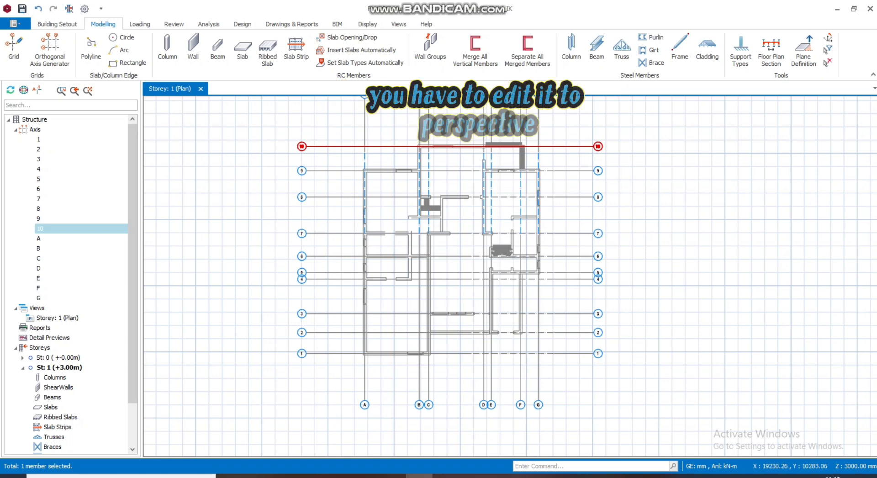
pyautogui.scroll(4, 396, 253)
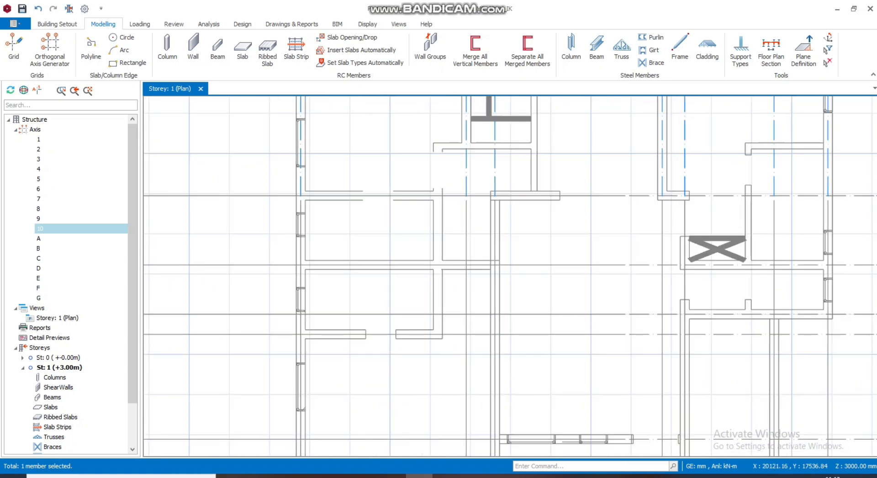
pyautogui.scroll(-2, 445, 263)
pyautogui.scroll(-3, 383, 275)
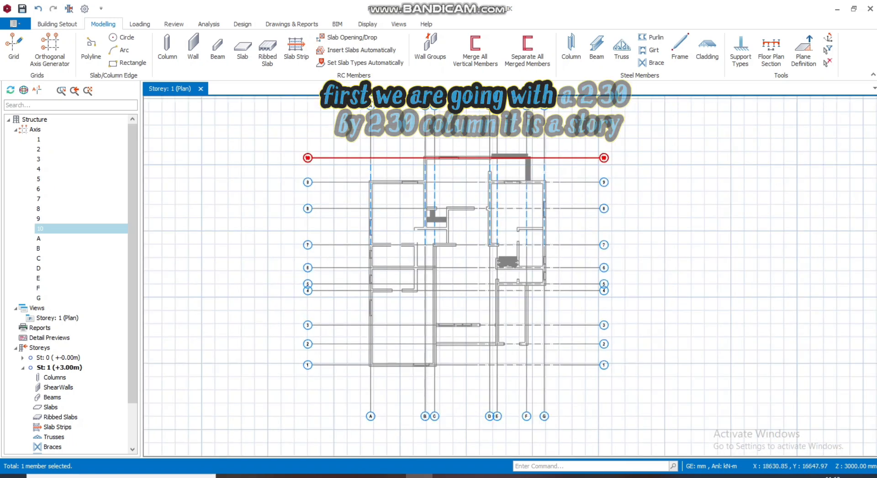
# Step: Offset axis A 3420 mm to the centre of the interior wall just before axis B, and end the offsetting
pyautogui.click(371, 261)
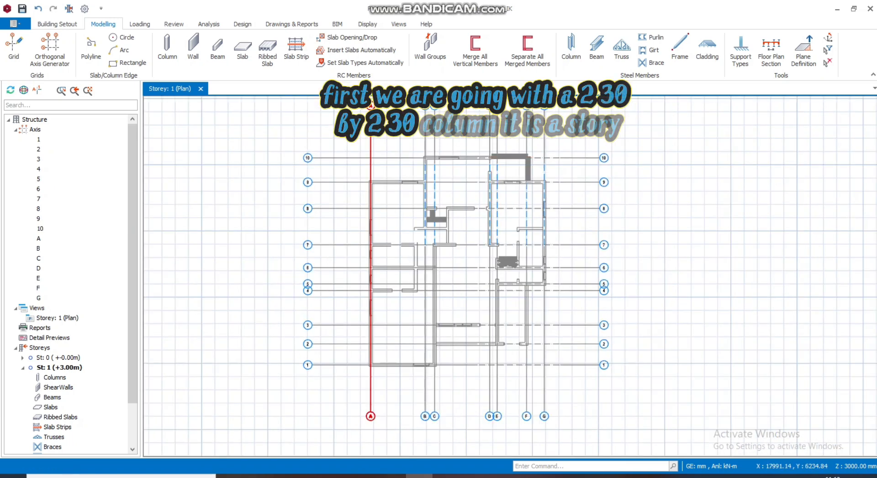
pyautogui.rightClick(371, 166)
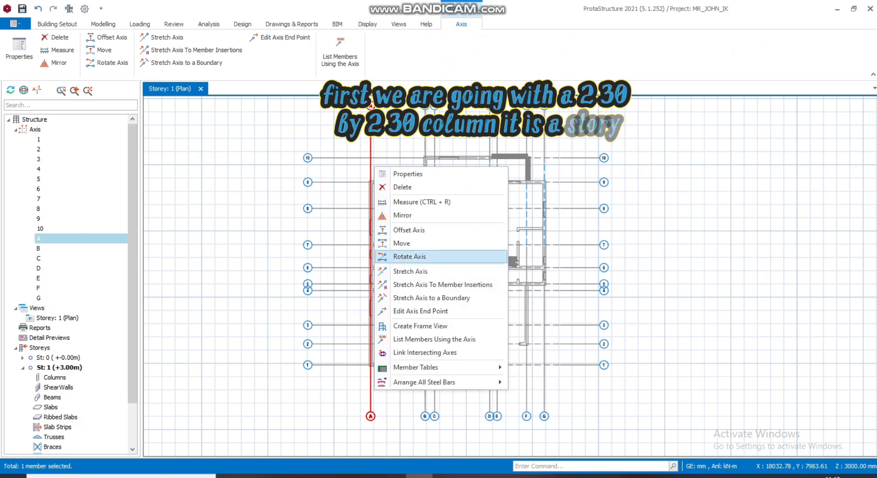
pyautogui.click(400, 227)
pyautogui.scroll(5, 417, 230)
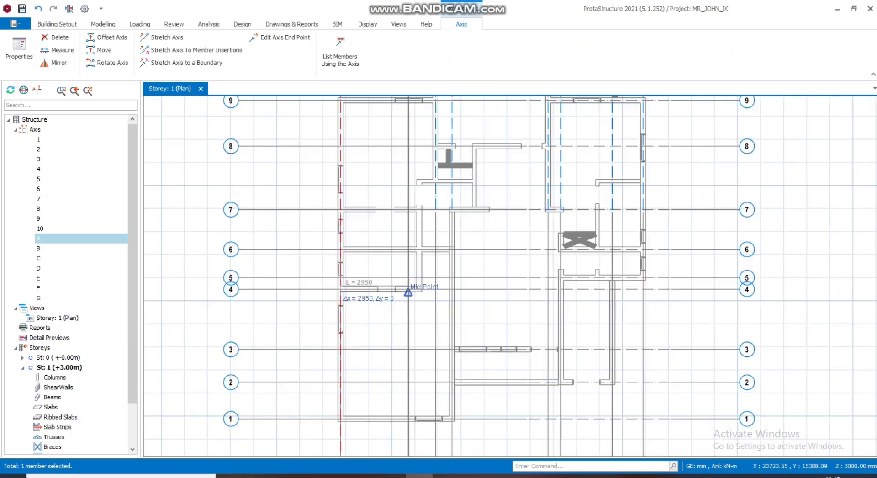
pyautogui.scroll(-3, 418, 279)
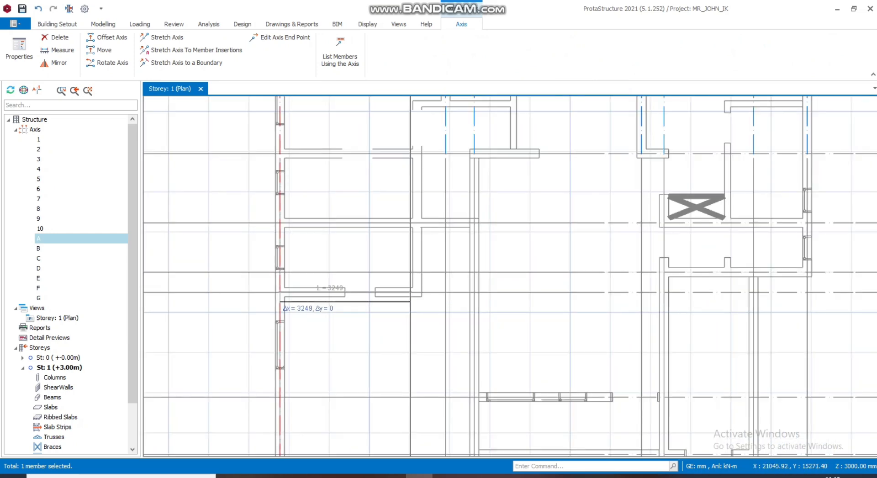
pyautogui.scroll(4, 413, 257)
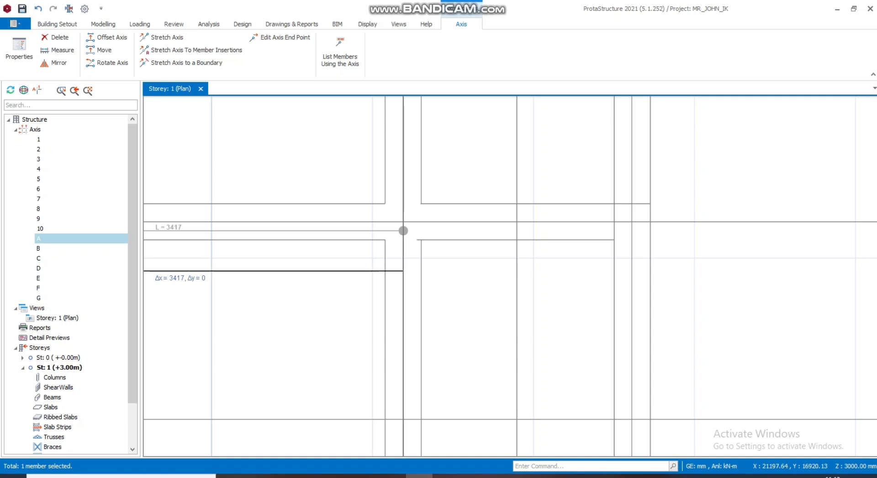
pyautogui.scroll(1, 404, 271)
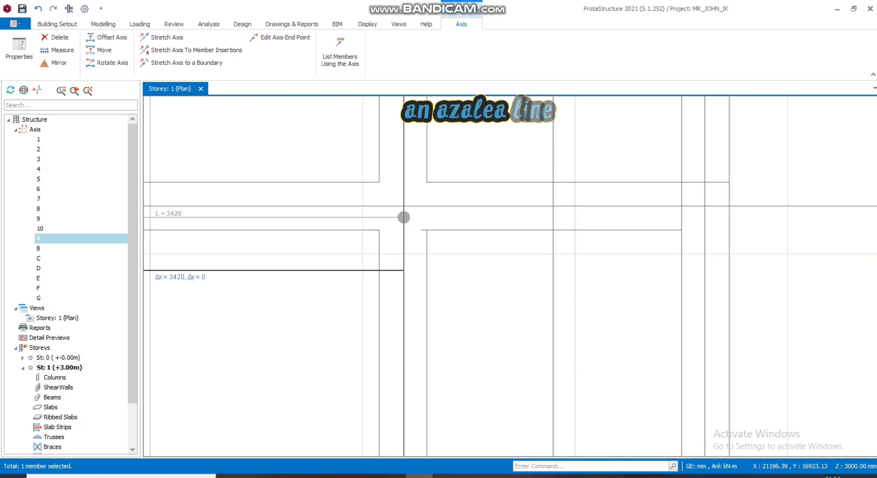
pyautogui.click(404, 217)
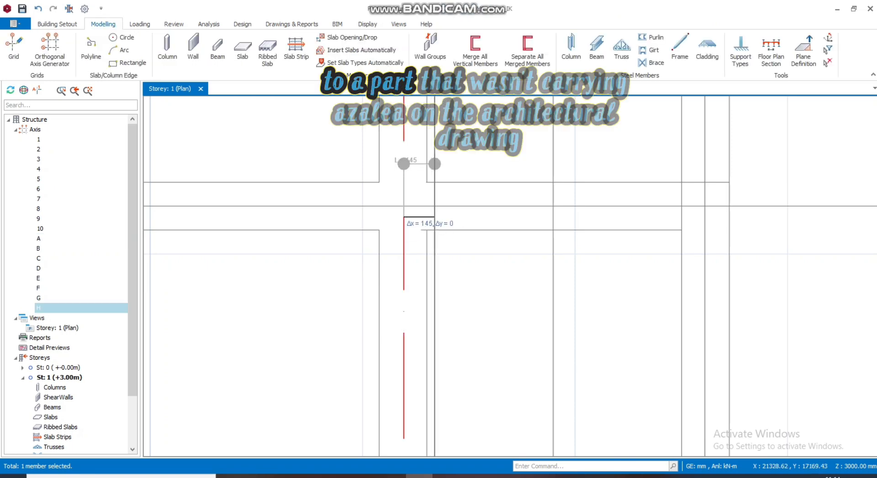
pyautogui.scroll(-3, 506, 222)
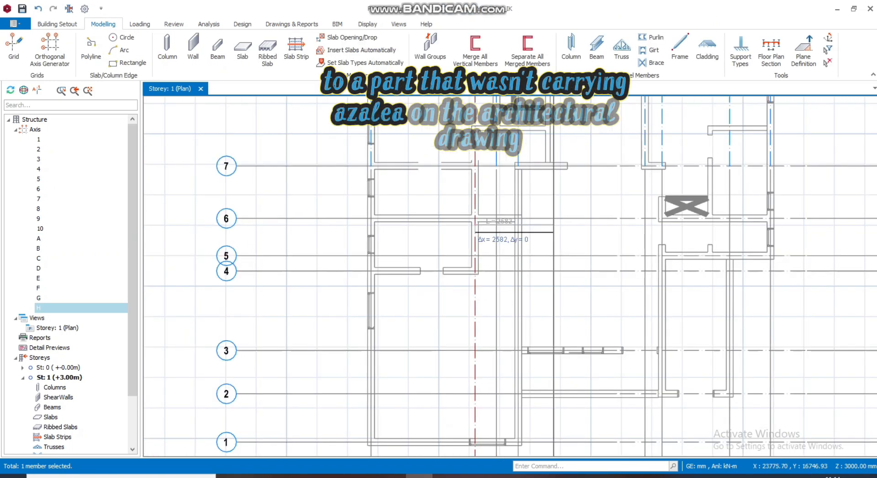
pyautogui.scroll(-2, 530, 225)
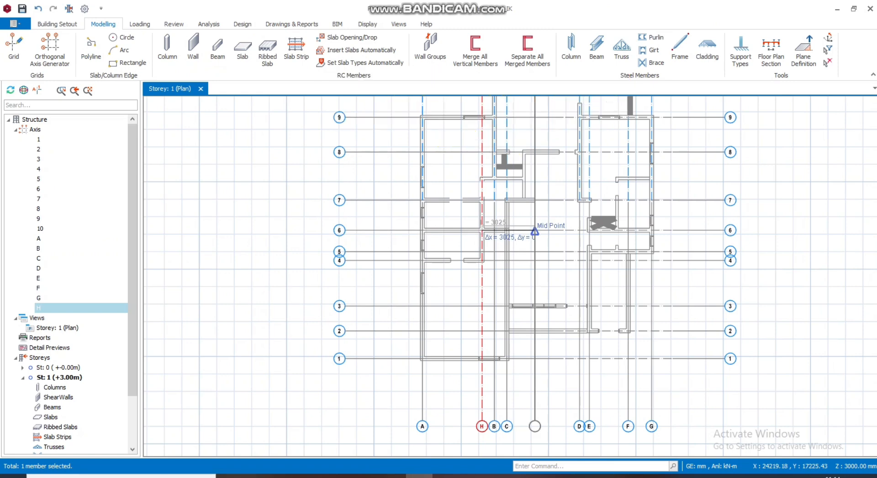
pyautogui.scroll(1, 540, 219)
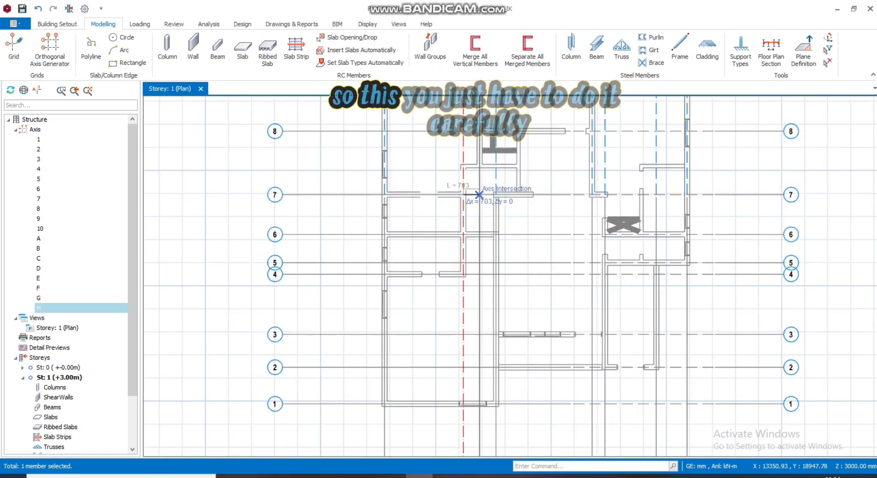
pyautogui.scroll(-1, 480, 219)
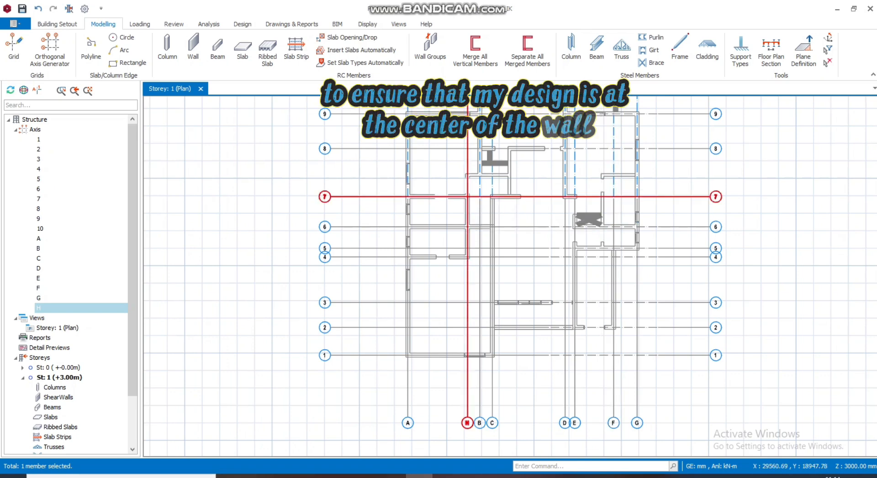
# Step: Offset axis 7 about 1240 mm toward axis 8, onto the centre of the short interior wall, and end the offsetting
pyautogui.scroll(3, 489, 191)
pyautogui.scroll(-2, 444, 222)
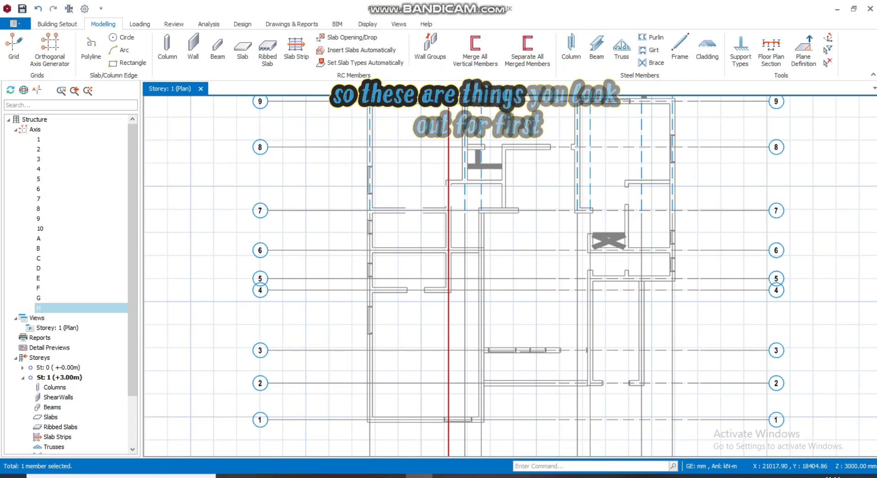
pyautogui.click(384, 210)
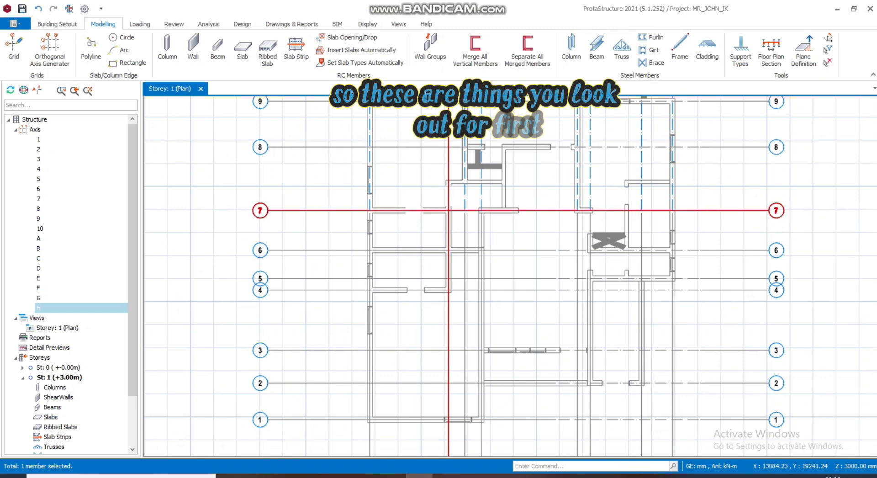
pyautogui.rightClick(272, 211)
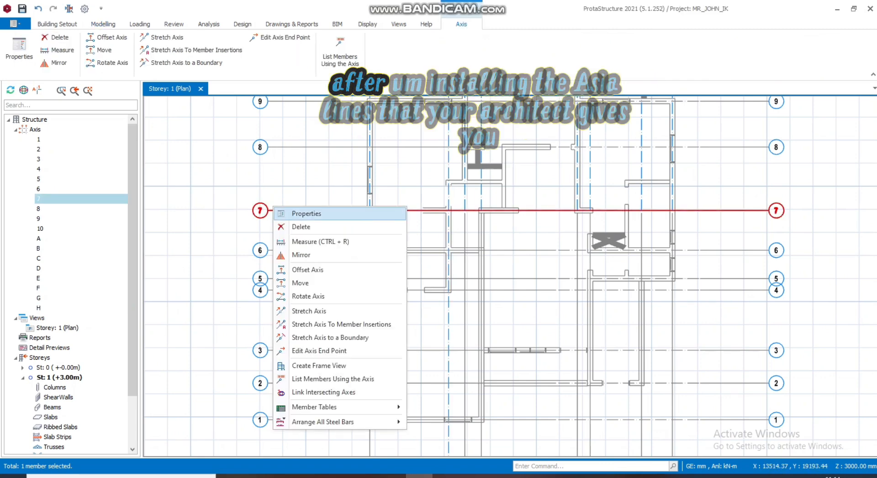
pyautogui.click(308, 270)
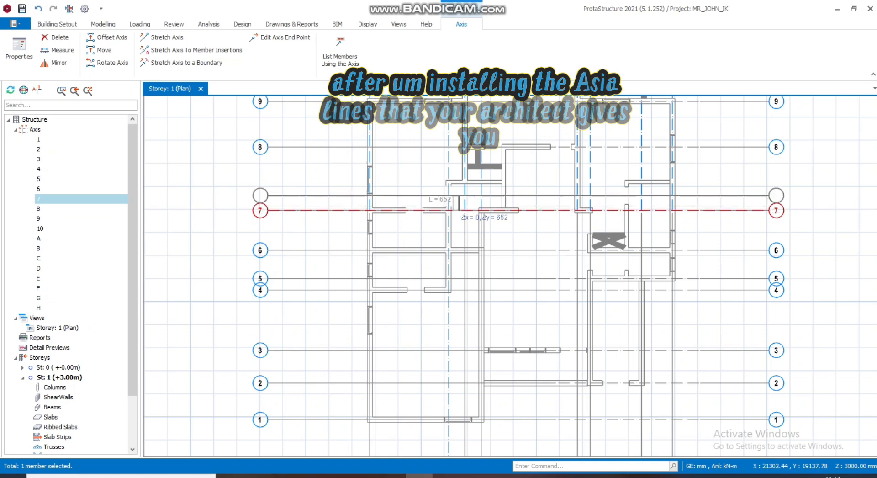
pyautogui.scroll(3, 468, 187)
pyautogui.scroll(3, 470, 187)
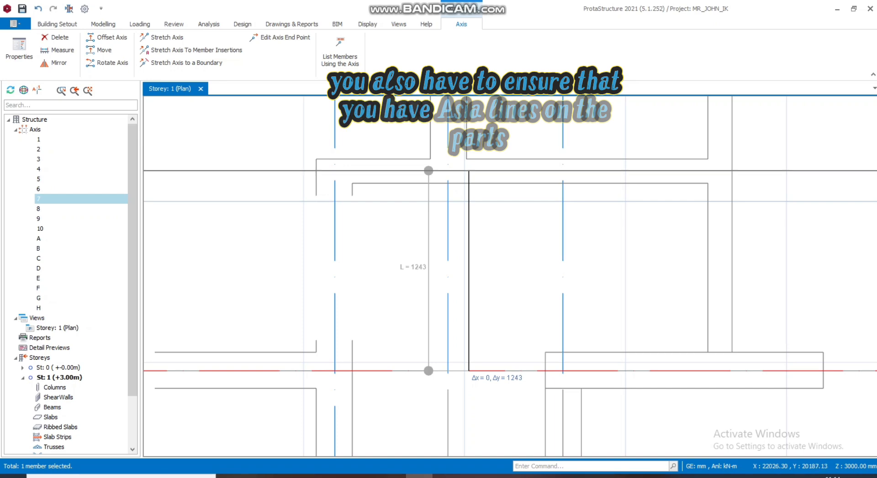
pyautogui.scroll(2, 468, 171)
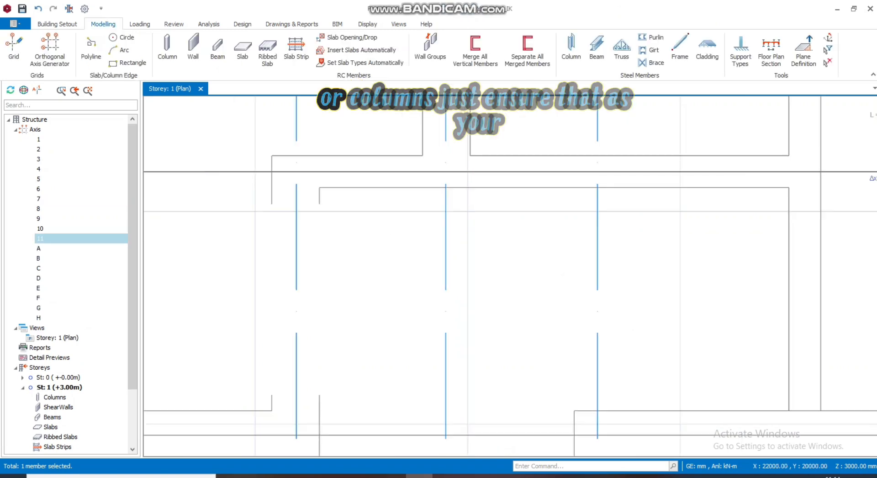
pyautogui.scroll(-5, 408, 219)
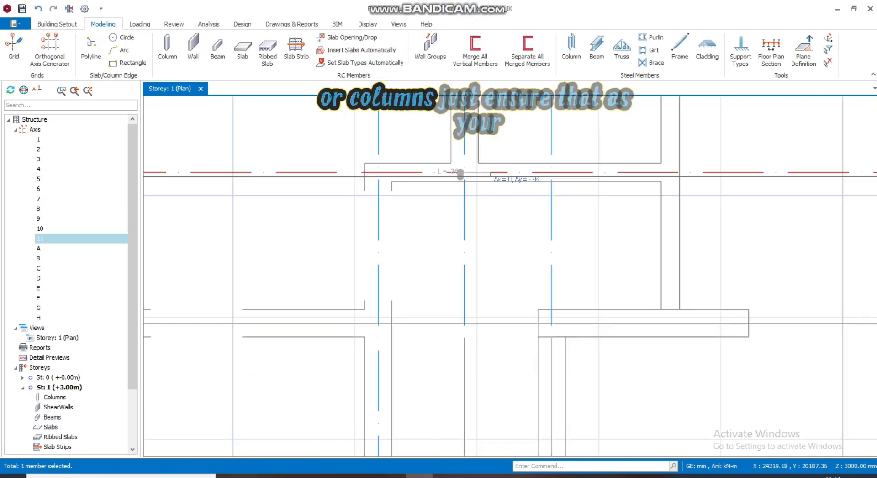
pyautogui.click(408, 218)
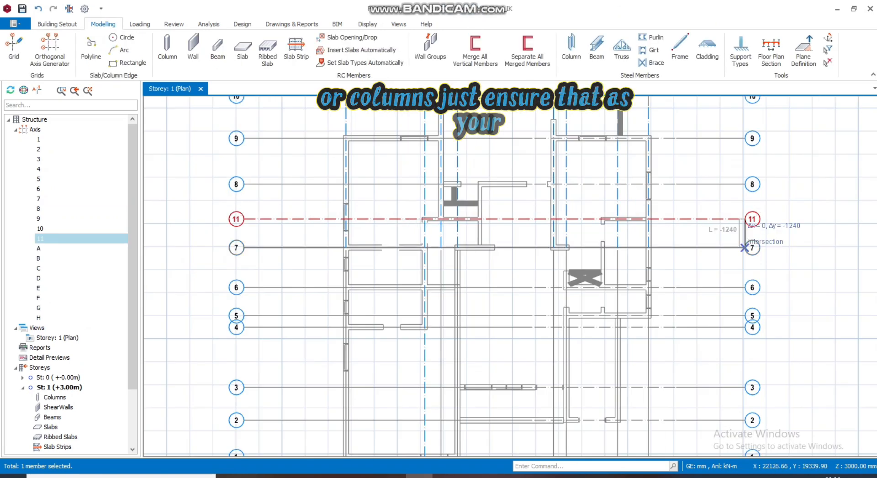
pyautogui.press('Escape')
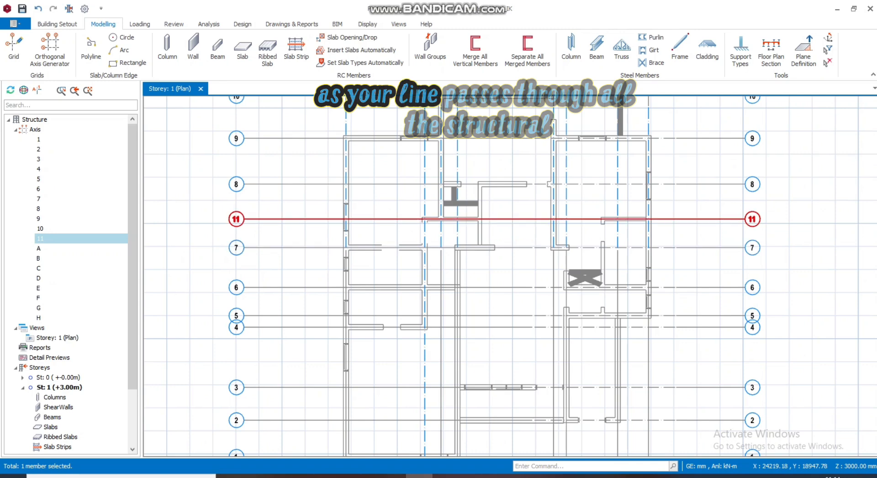
# Step: Insert an RC column of the default 500 x 250 mm size at the intersection of axes A and 9
pyautogui.scroll(-5, 494, 248)
pyautogui.scroll(5, 495, 248)
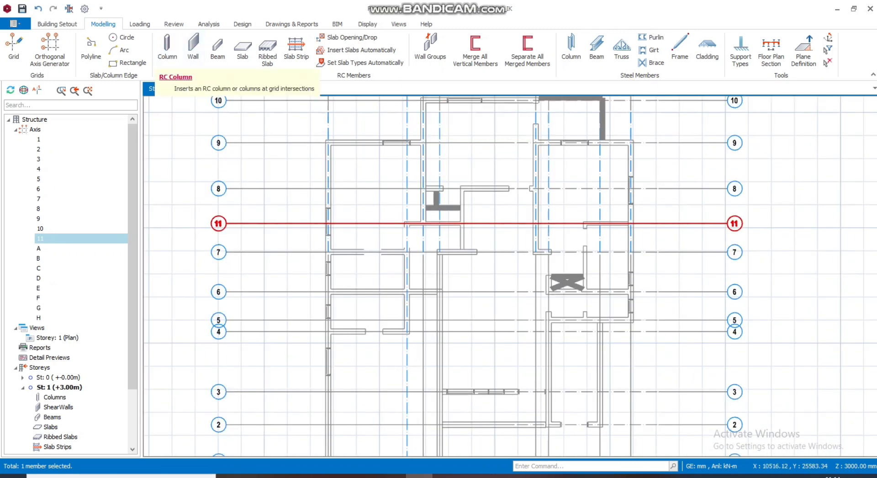
pyautogui.scroll(-1, 346, 286)
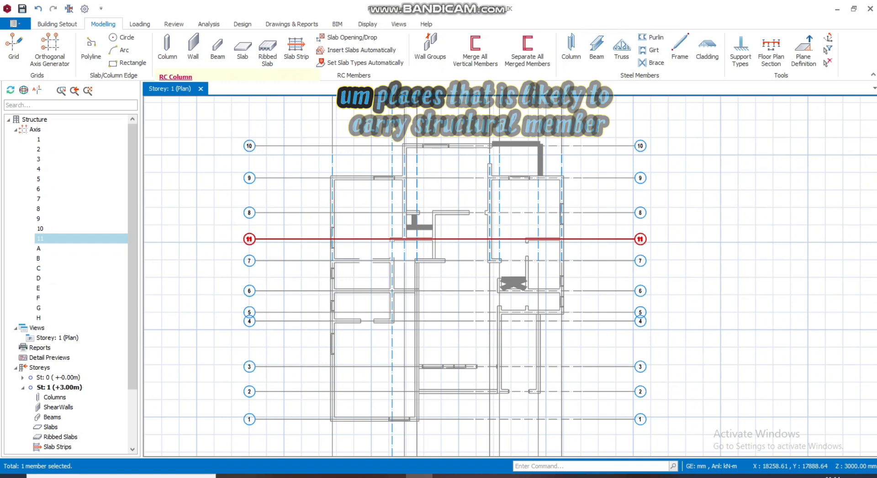
pyautogui.scroll(2, 312, 178)
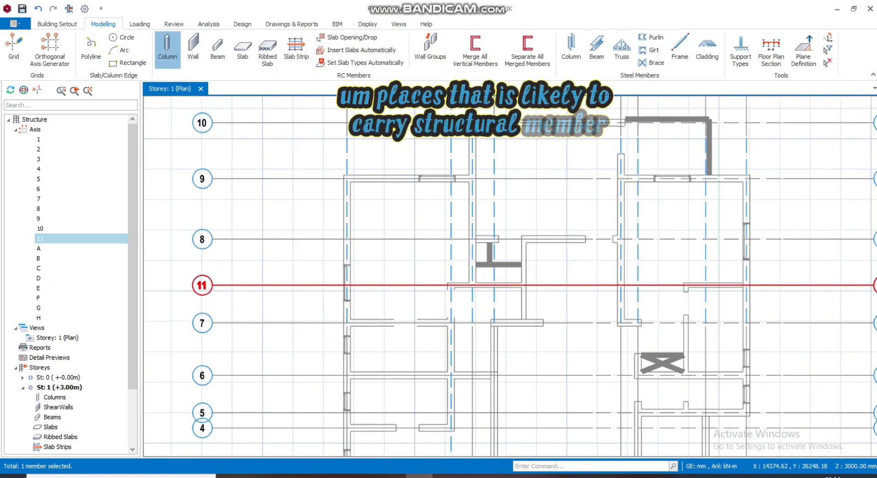
pyautogui.click(167, 48)
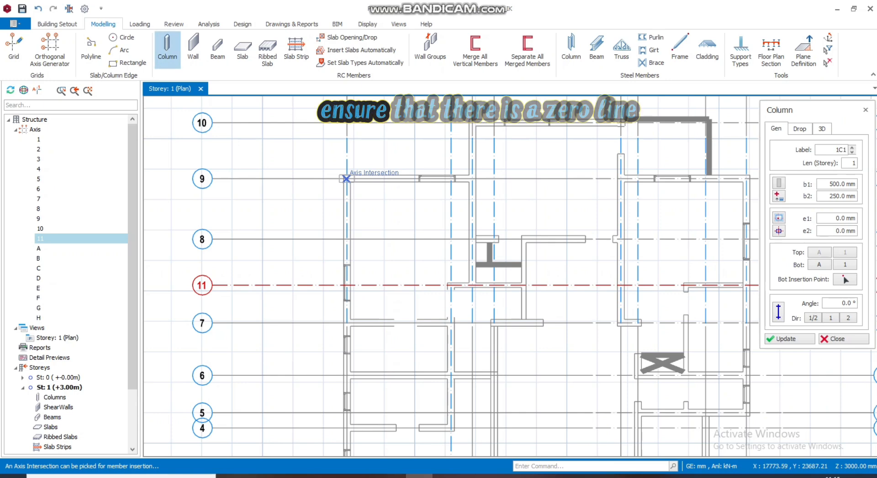
pyautogui.scroll(4, 346, 178)
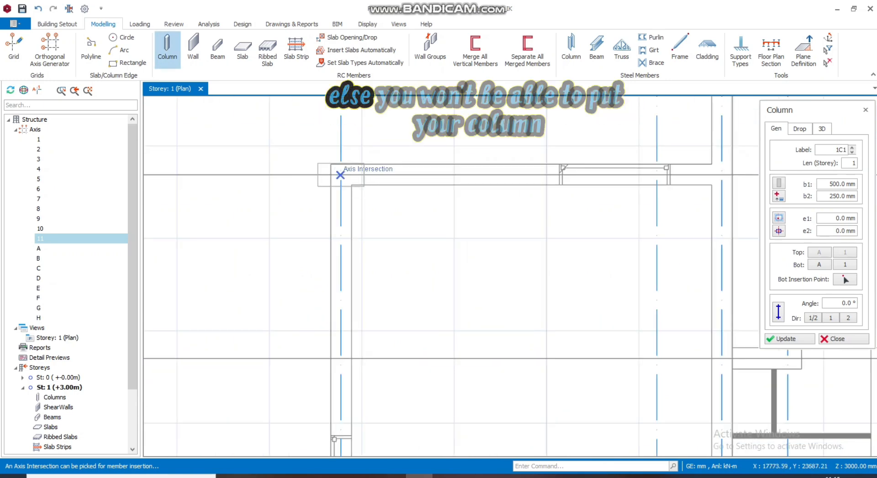
pyautogui.click(340, 175)
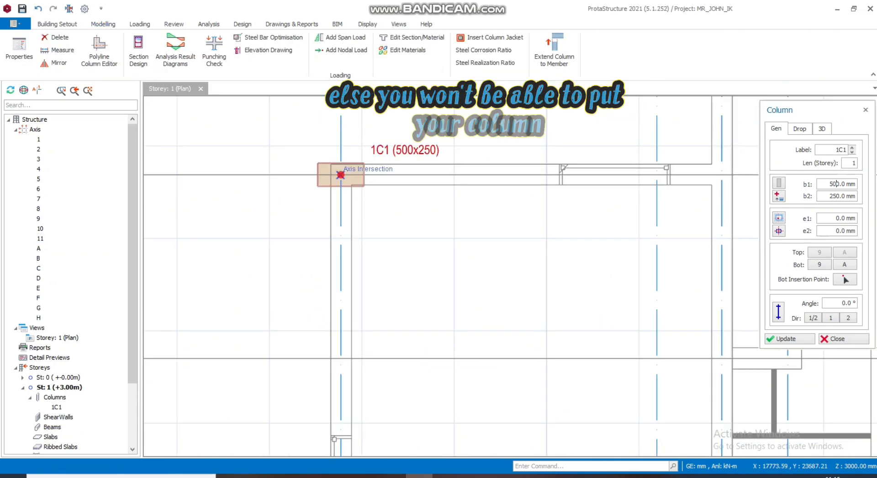
# Step: Resize the column at axes A and 9 to b1 230 mm and b2 230 mm, and update it
pyautogui.doubleClick(837, 184)
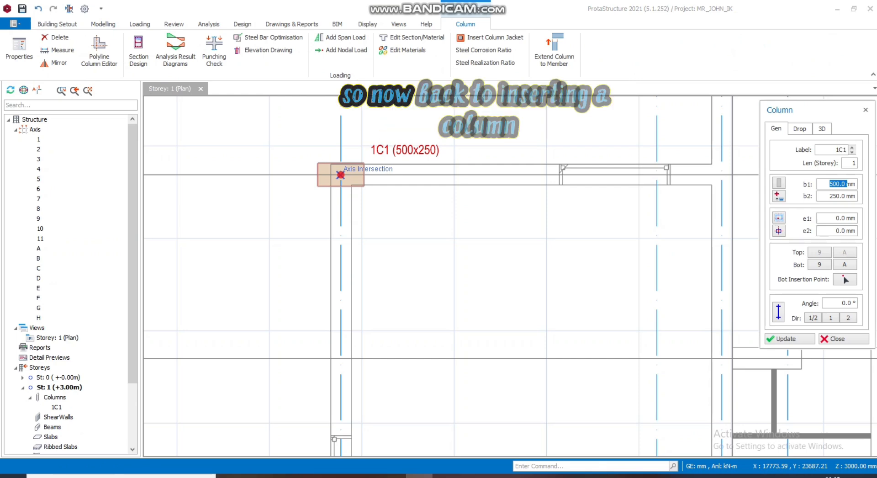
pyautogui.write('205')
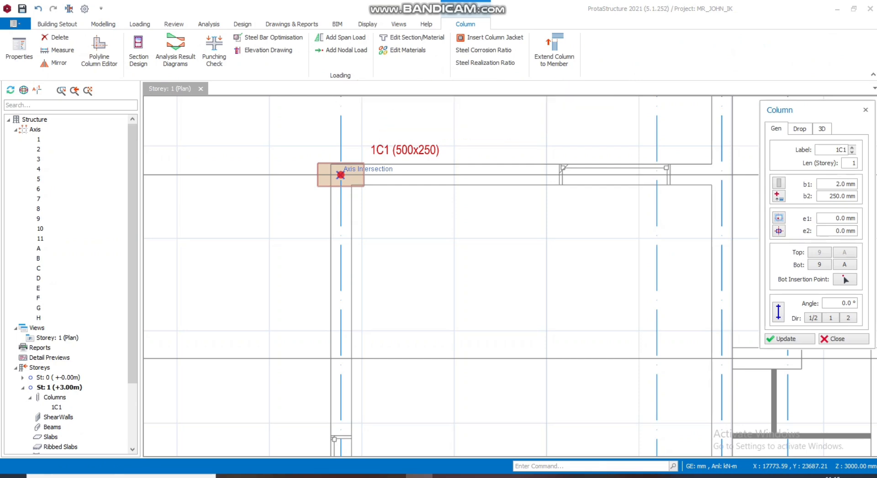
pyautogui.write('0')
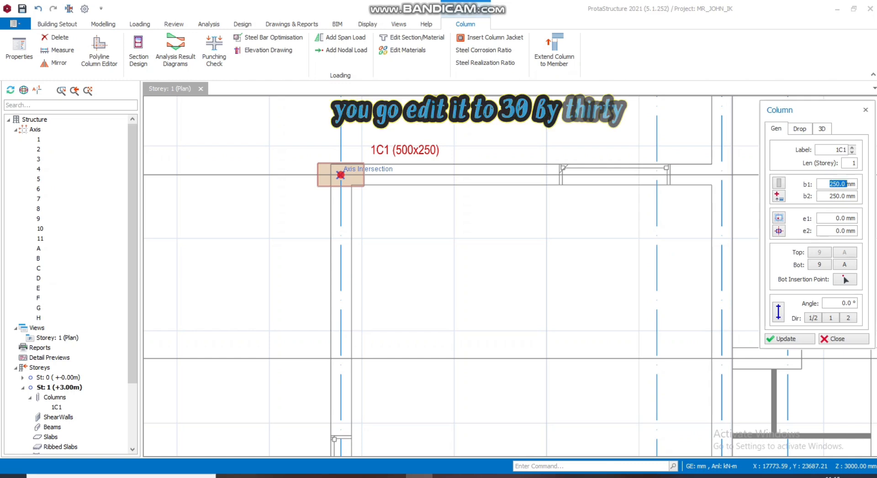
pyautogui.write('230')
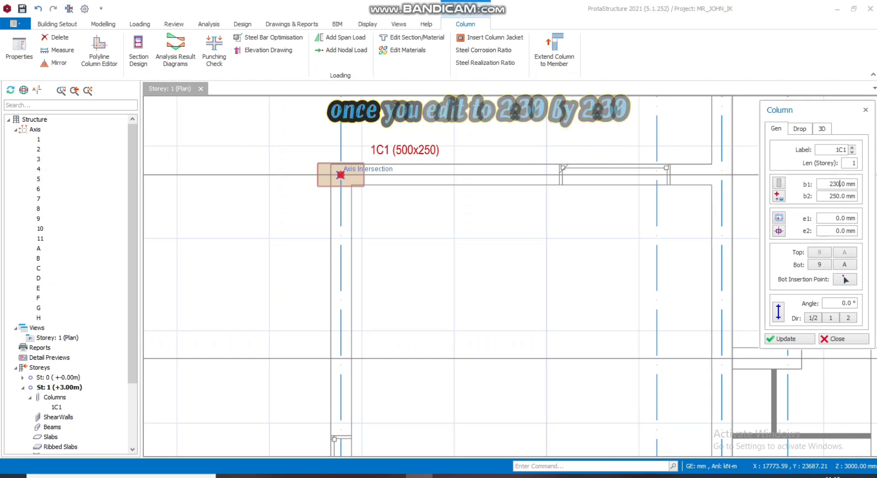
pyautogui.press('Tab')
pyautogui.write('230')
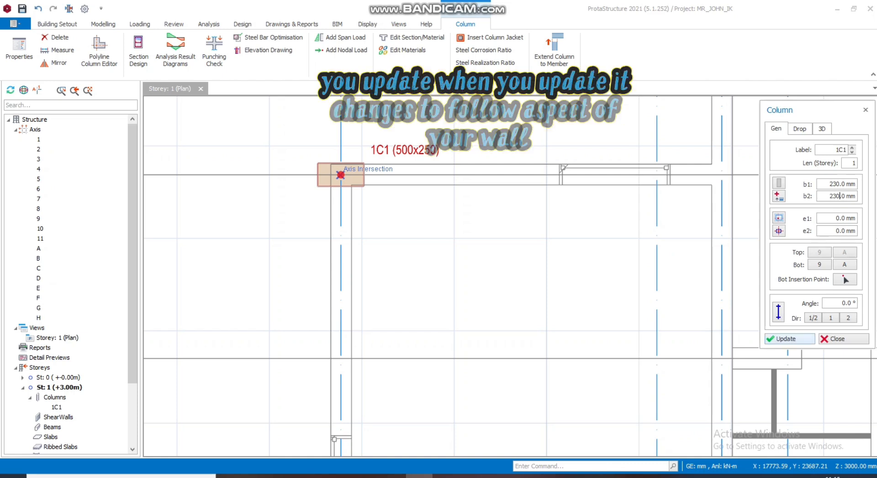
pyautogui.click(790, 339)
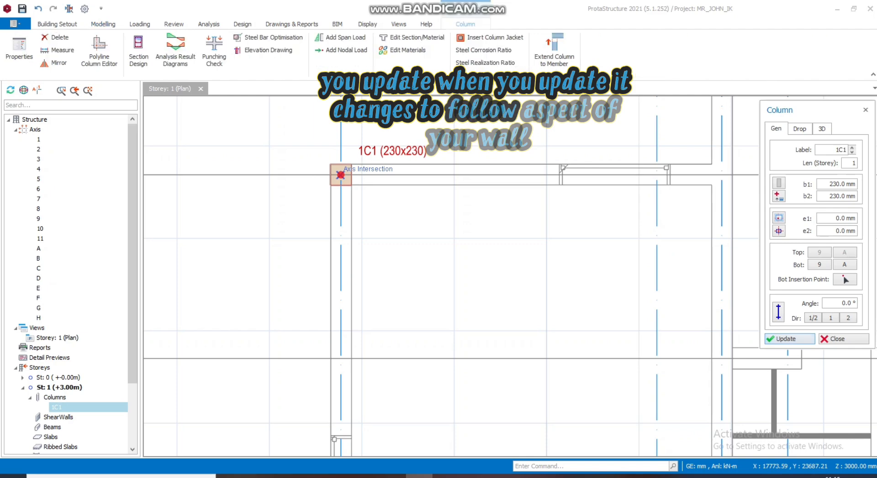
# Step: Insert 230 x 230 mm columns on axis A at its intersections with axes 7, 4 and 1
pyautogui.scroll(2, 335, 177)
pyautogui.scroll(-2, 376, 226)
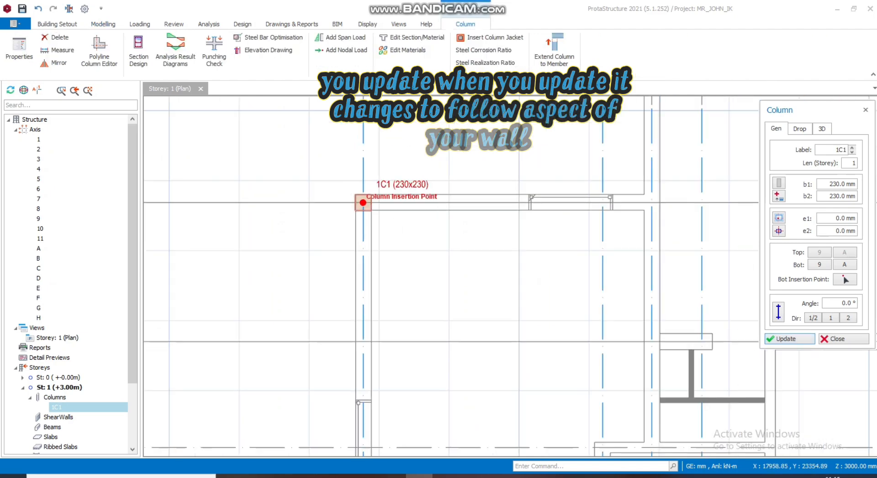
pyautogui.scroll(-2, 365, 210)
pyautogui.scroll(1, 349, 195)
pyautogui.scroll(-3, 381, 202)
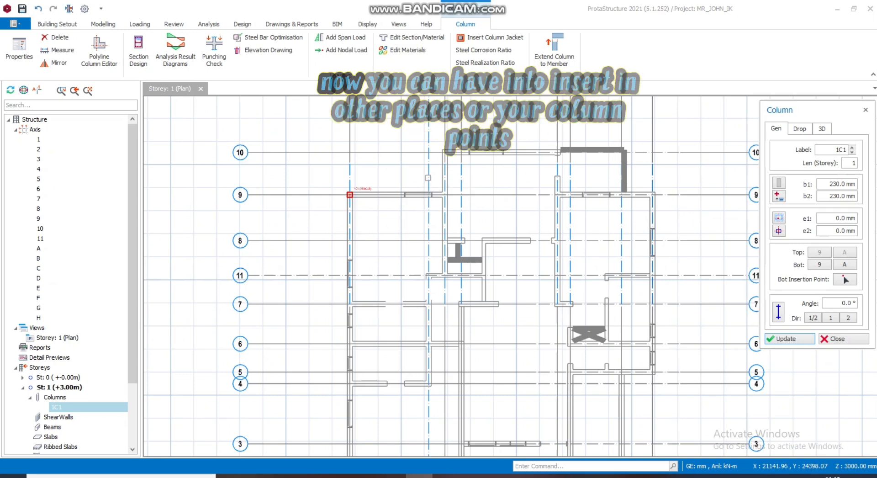
pyautogui.scroll(1, 350, 304)
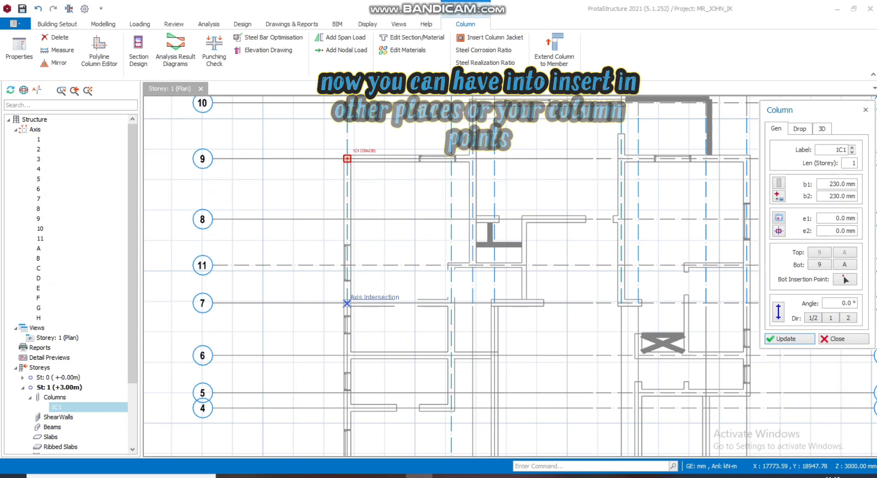
pyautogui.click(347, 303)
pyautogui.scroll(-2, 354, 301)
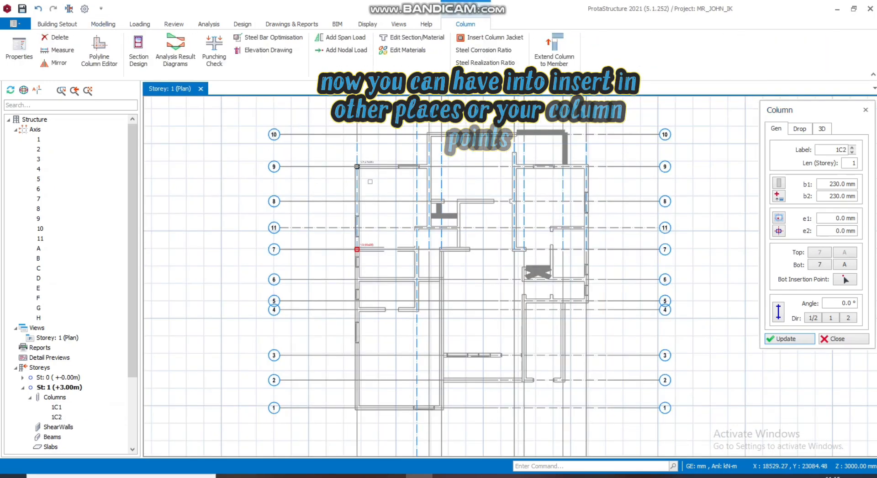
pyautogui.scroll(3, 357, 301)
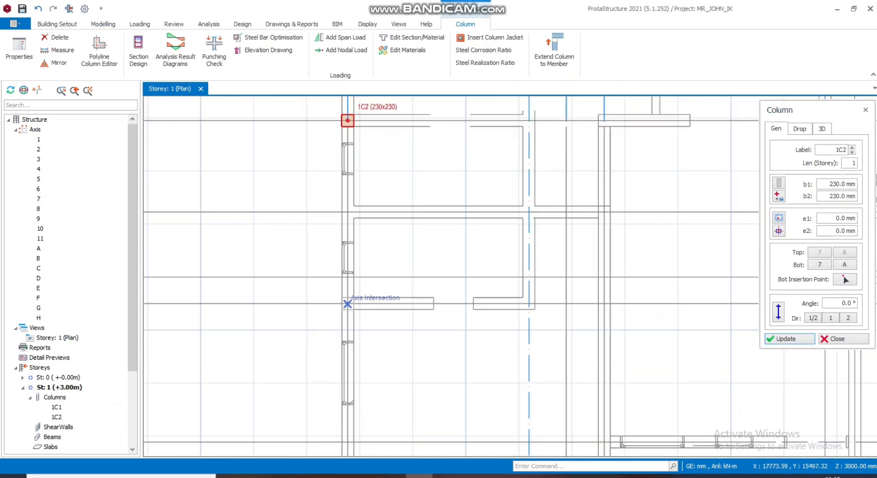
pyautogui.click(348, 303)
pyautogui.scroll(-3, 393, 170)
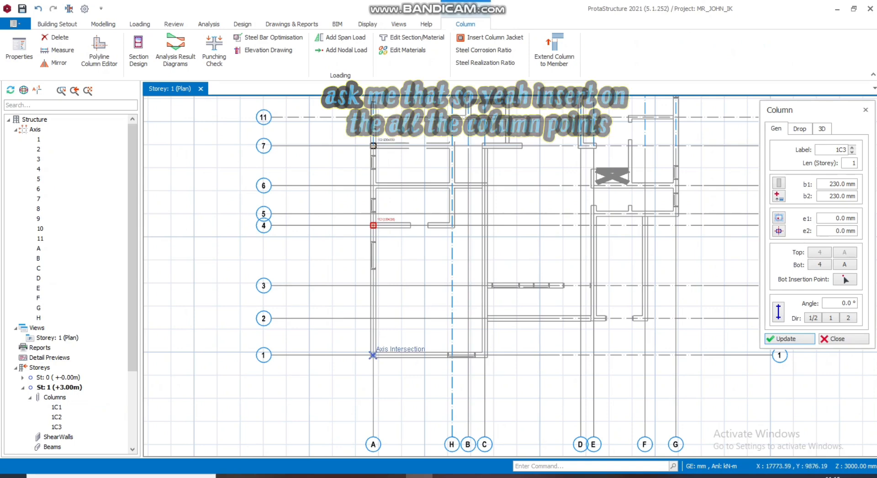
pyautogui.scroll(1, 373, 353)
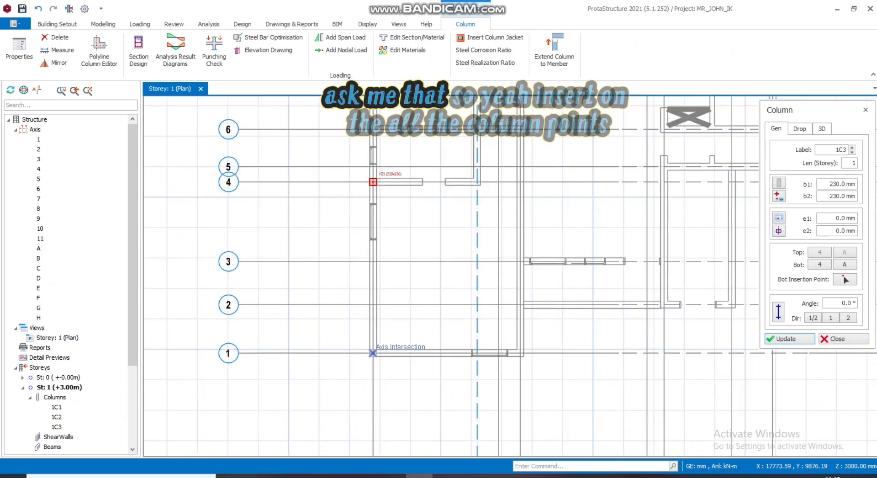
pyautogui.click(373, 353)
# Step: Insert 230 x 230 mm columns on axis C at its intersections with axes 1, 3 and 7
pyautogui.scroll(-2, 373, 352)
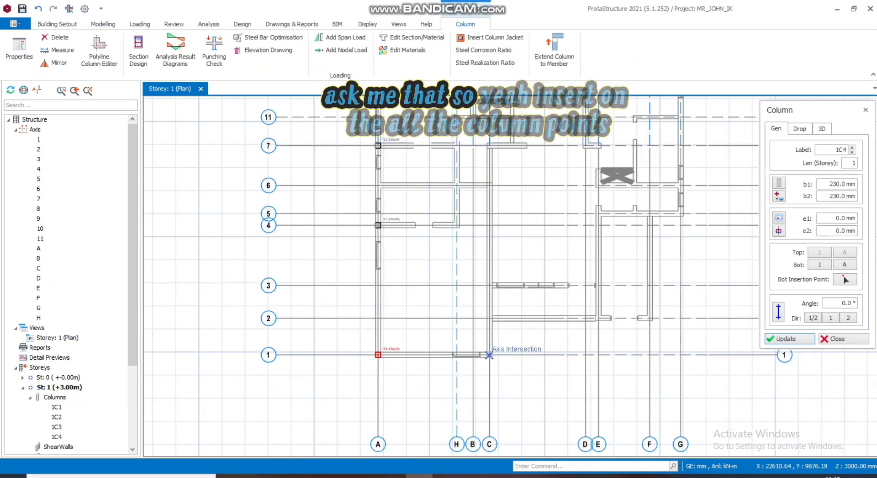
pyautogui.click(490, 355)
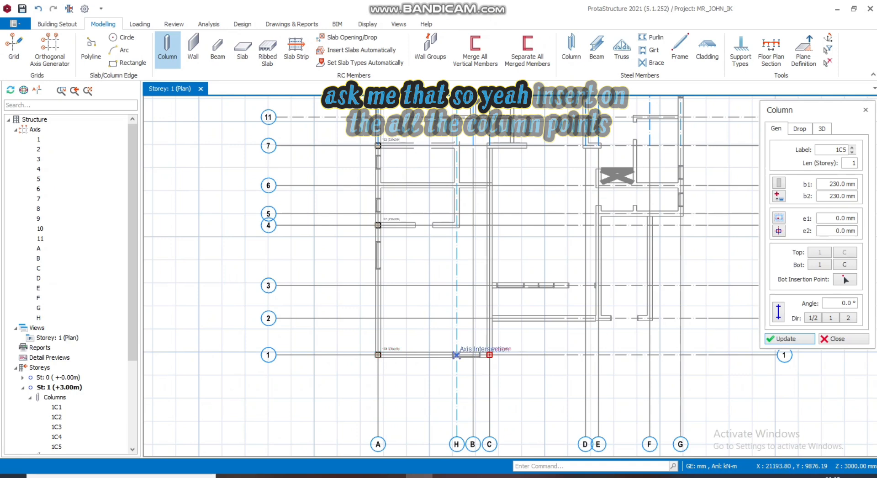
pyautogui.click(490, 355)
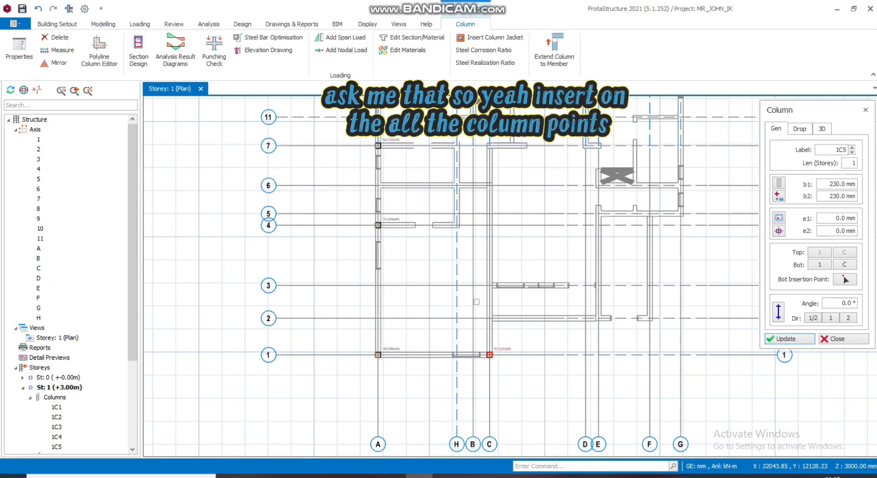
pyautogui.click(489, 285)
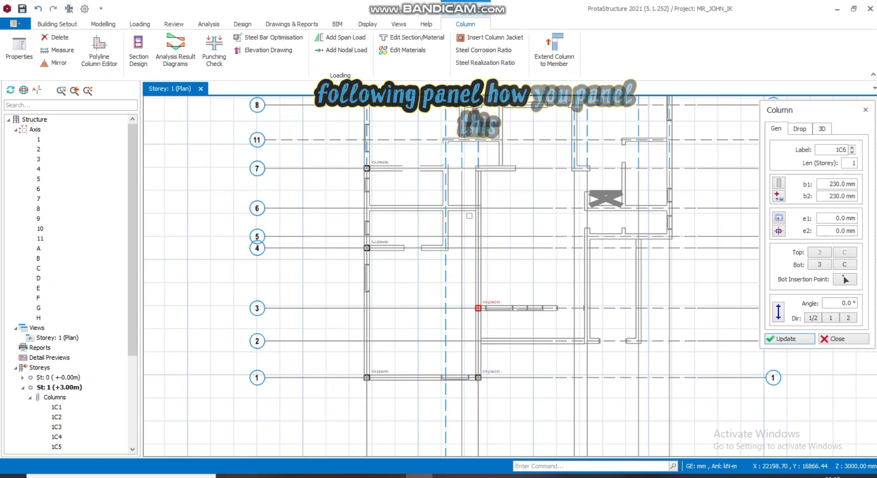
pyautogui.scroll(-2, 399, 255)
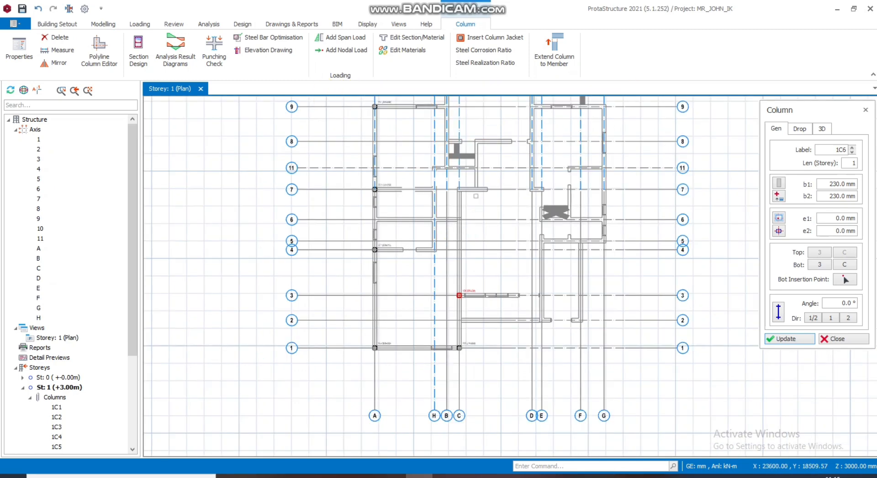
pyautogui.scroll(1, 475, 196)
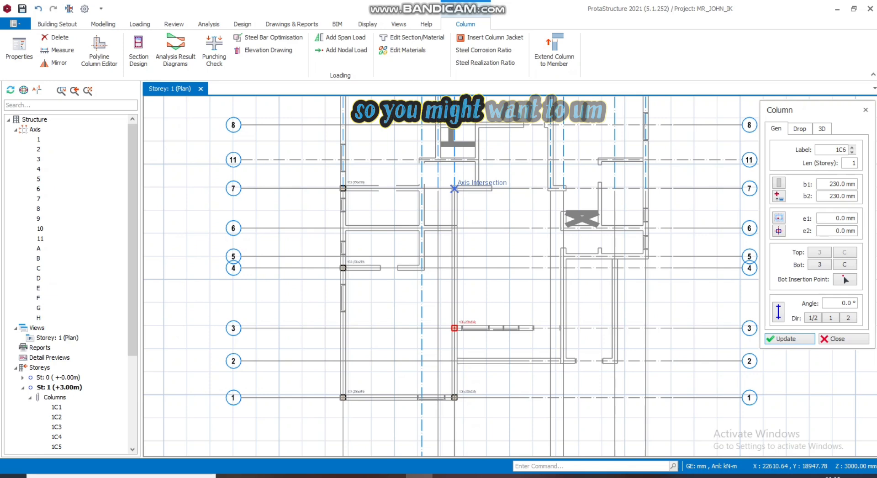
pyautogui.click(454, 188)
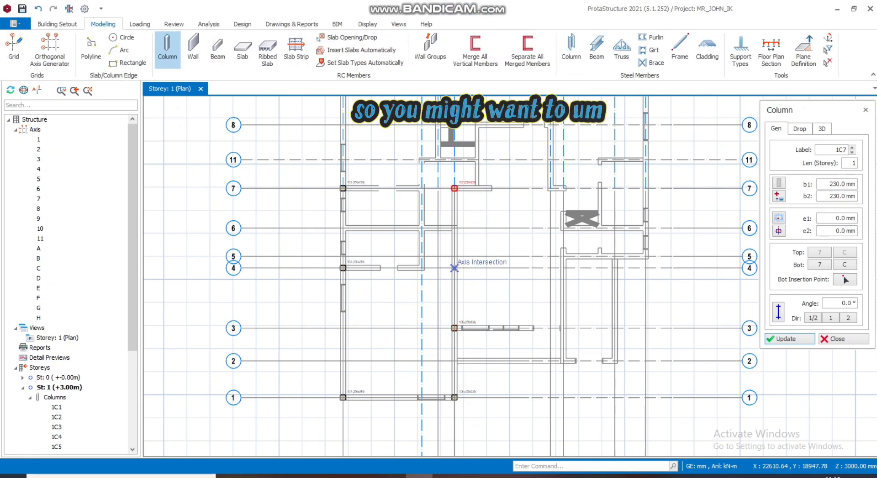
# Step: Insert 230 x 230 mm columns on axis 2 at axes E and F, and on axis 5 at axes E and G
pyautogui.scroll(-1, 462, 280)
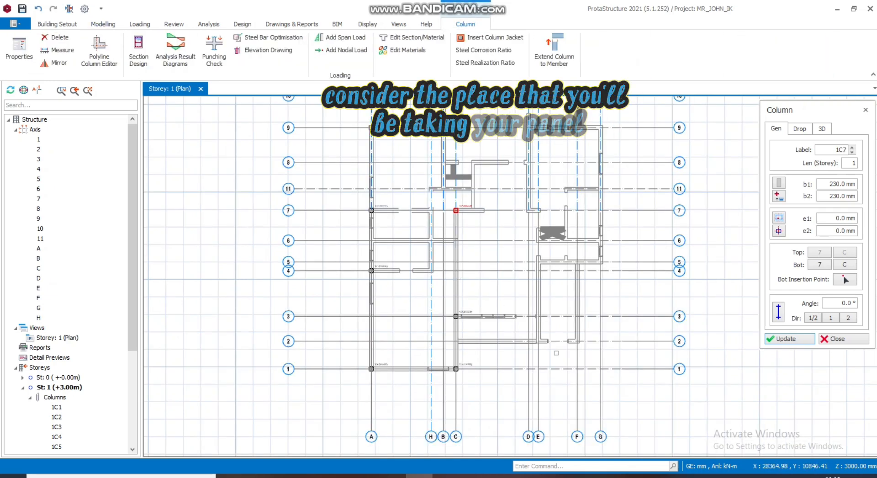
pyautogui.scroll(1, 551, 349)
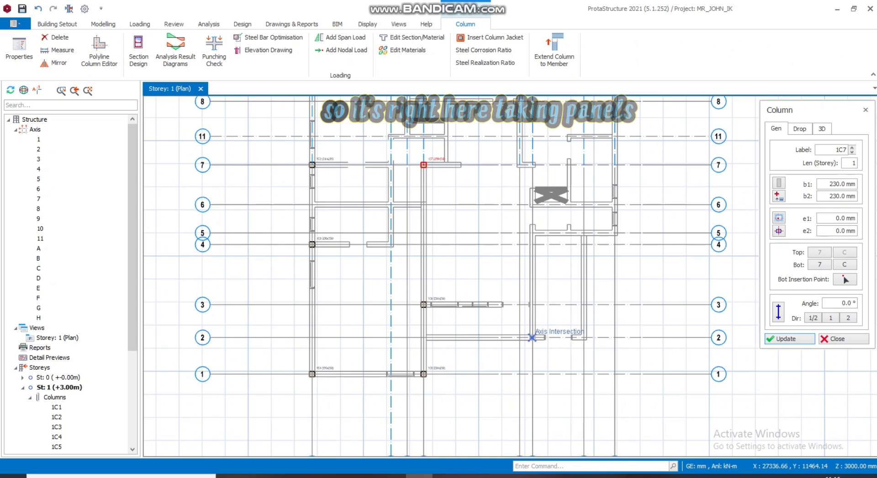
pyautogui.click(532, 337)
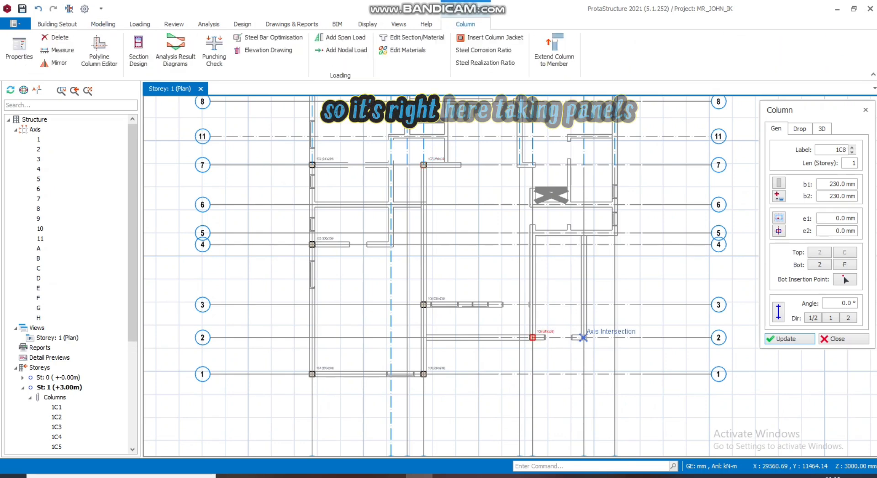
pyautogui.click(583, 337)
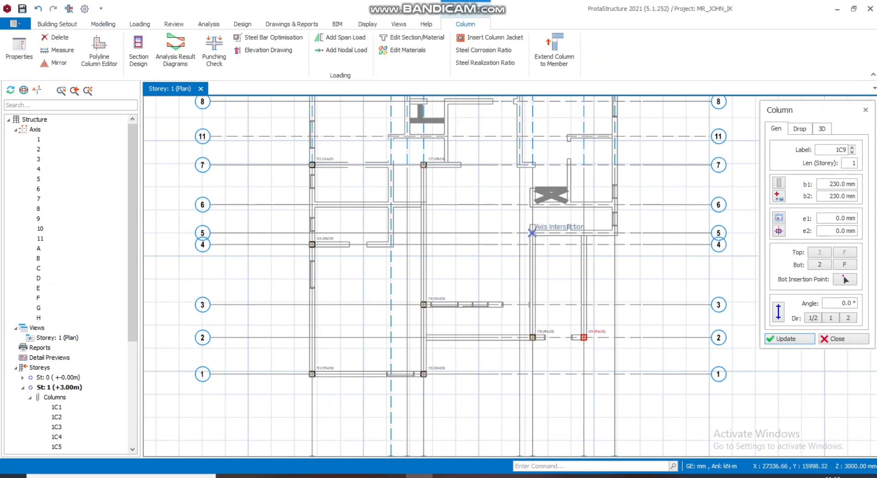
pyautogui.click(533, 233)
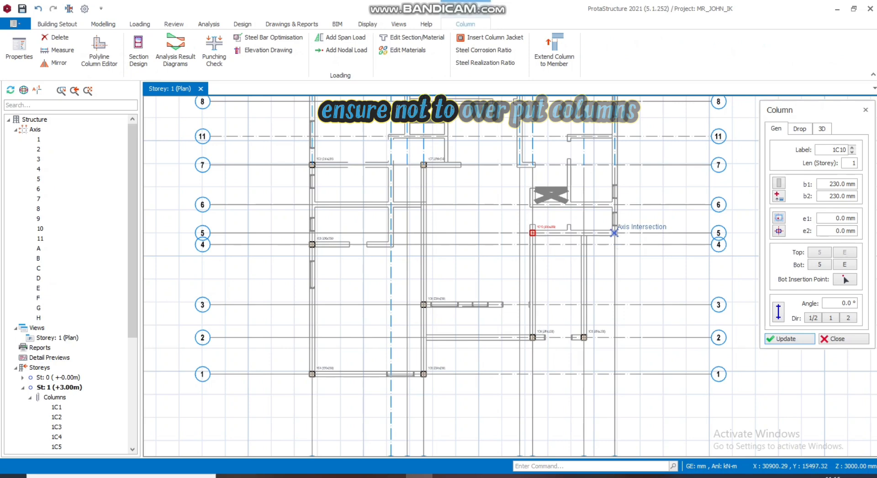
pyautogui.click(614, 232)
# Step: Insert 230 x 230 mm columns on axis 9 at axes G and D, and at the intersection of axes D and 7
pyautogui.scroll(-2, 612, 234)
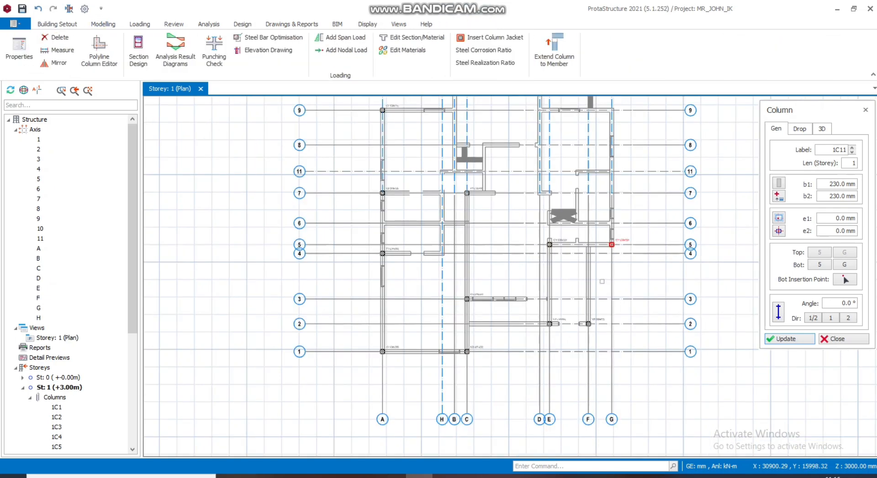
pyautogui.scroll(2, 623, 179)
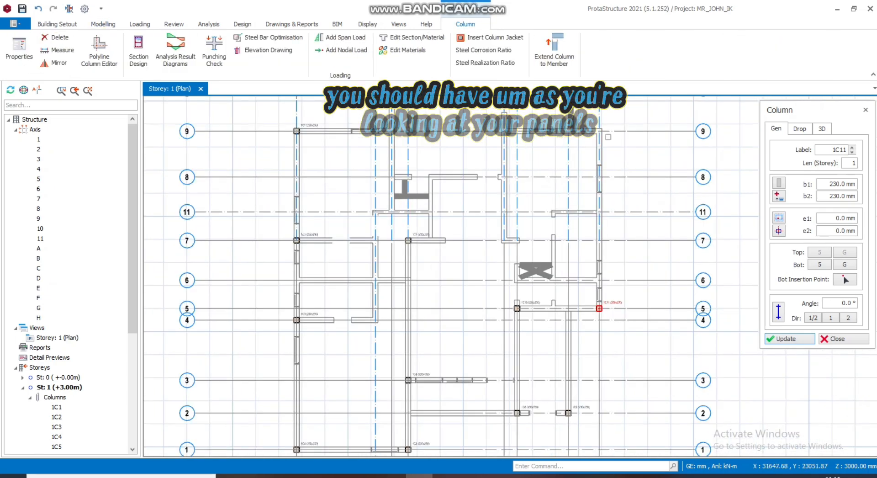
pyautogui.click(599, 131)
pyautogui.scroll(-2, 487, 216)
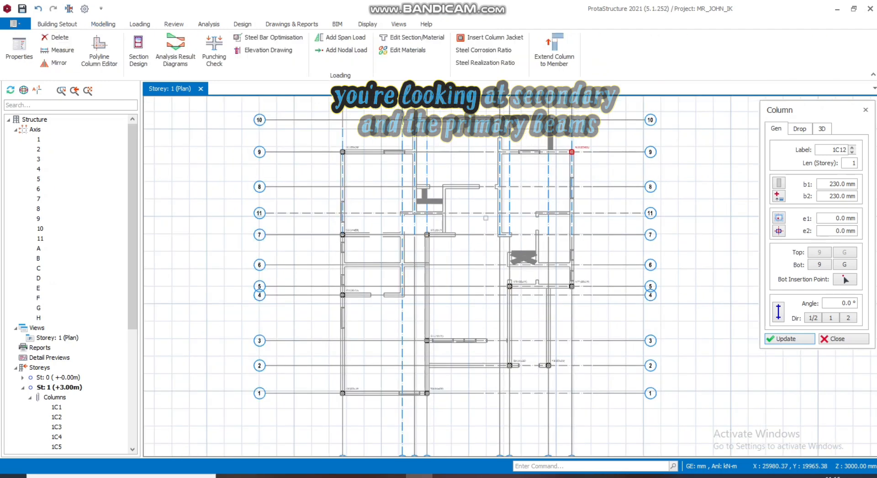
pyautogui.scroll(2, 502, 153)
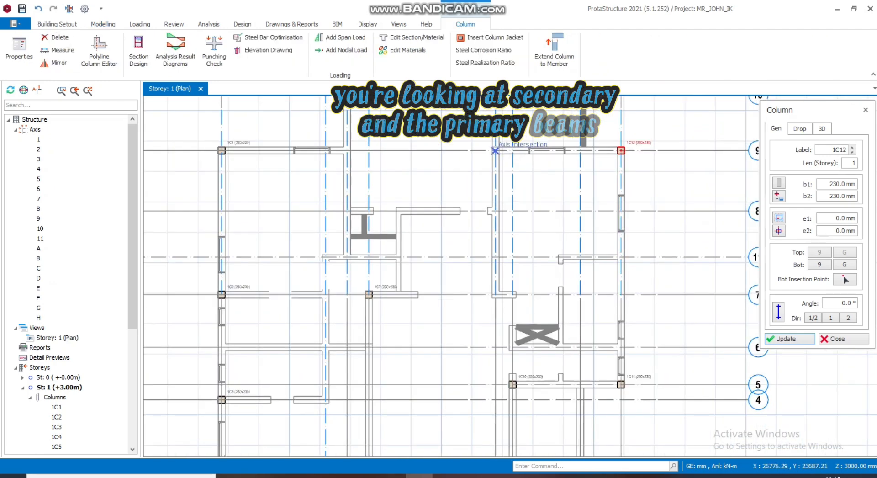
pyautogui.click(495, 150)
pyautogui.scroll(-2, 508, 218)
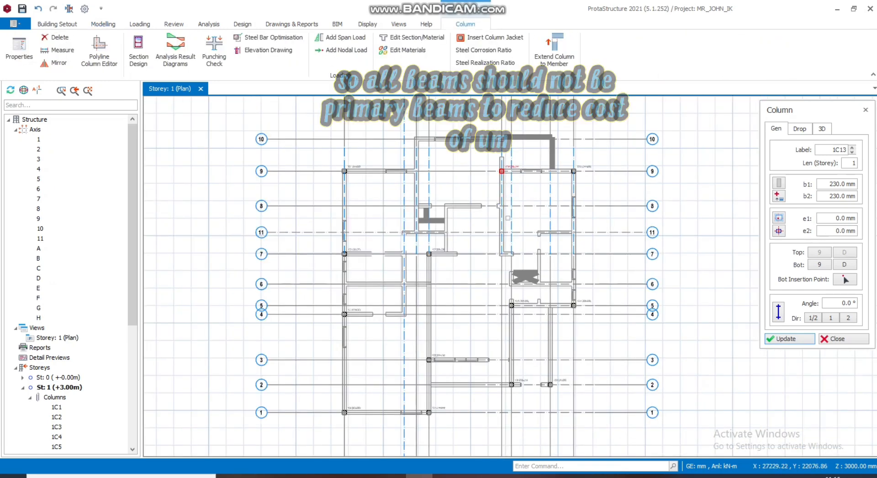
pyautogui.scroll(1, 501, 274)
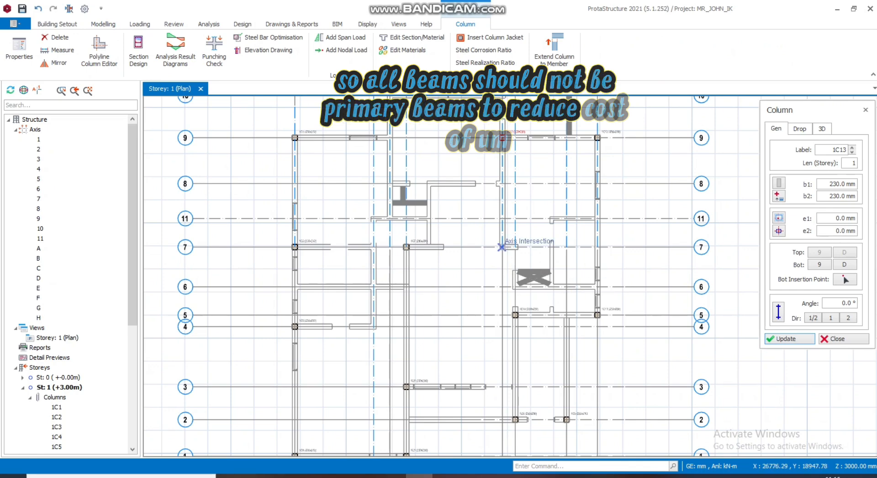
pyautogui.click(501, 247)
# Step: Insert 230 x 230 mm columns on axis 10 at its intersections with axes B and D
pyautogui.scroll(-2, 502, 247)
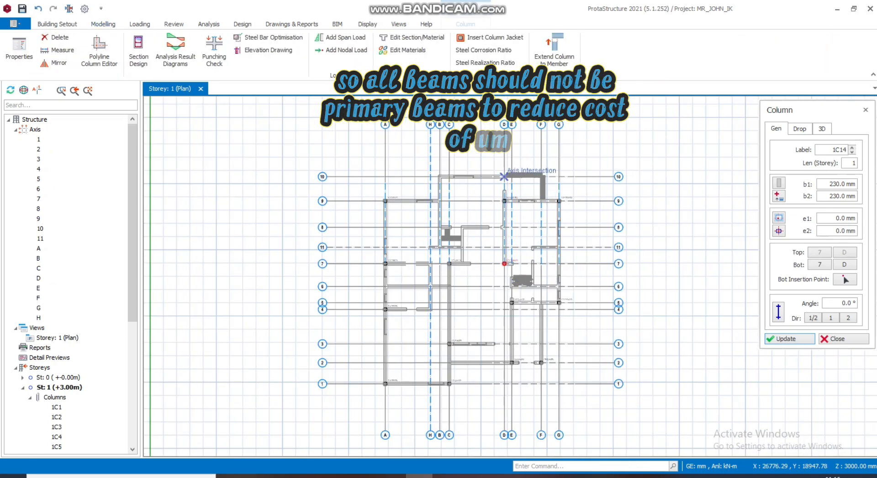
pyautogui.scroll(2, 503, 177)
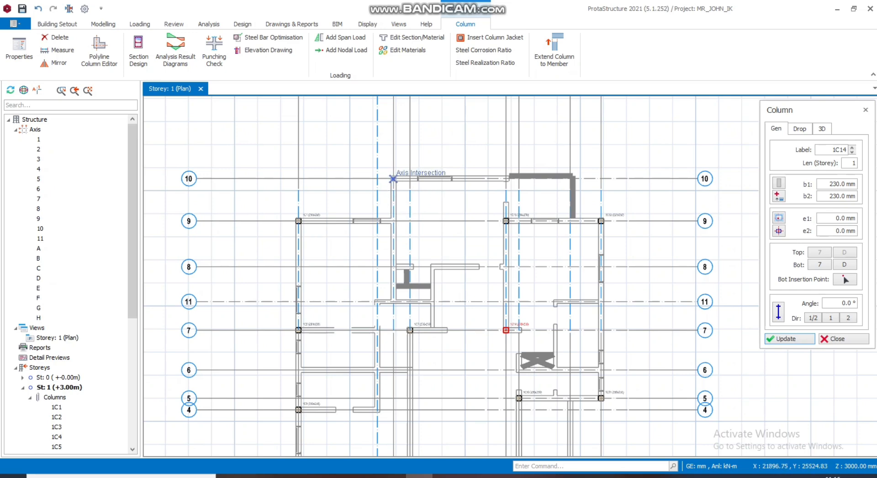
pyautogui.click(393, 179)
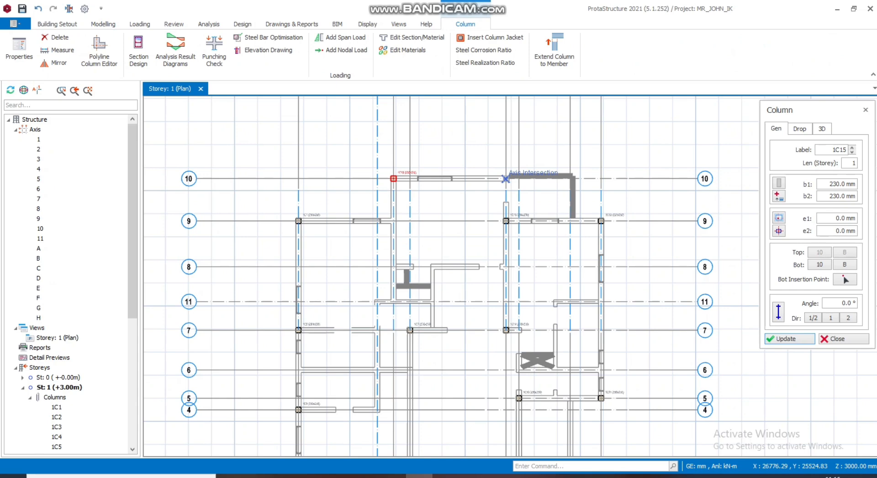
pyautogui.click(505, 178)
pyautogui.scroll(-1, 503, 157)
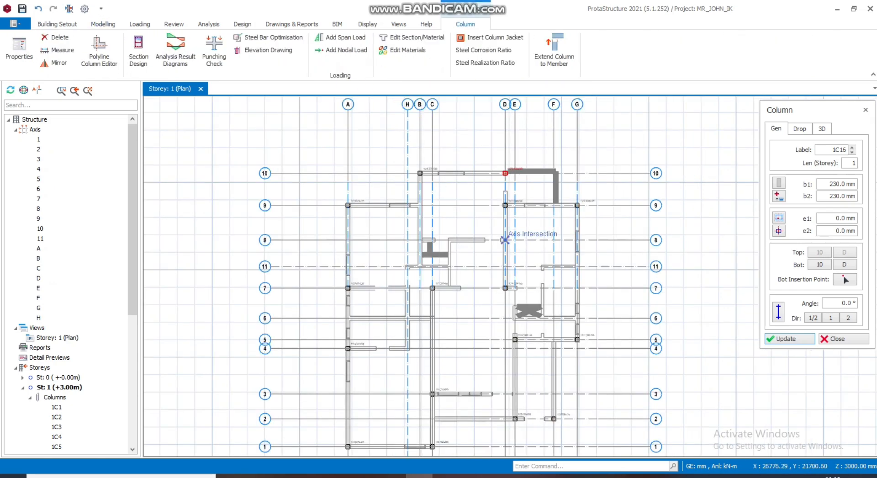
# Step: Insert a 230 x 230 mm column at the intersection of axes B and 8
pyautogui.scroll(1, 505, 240)
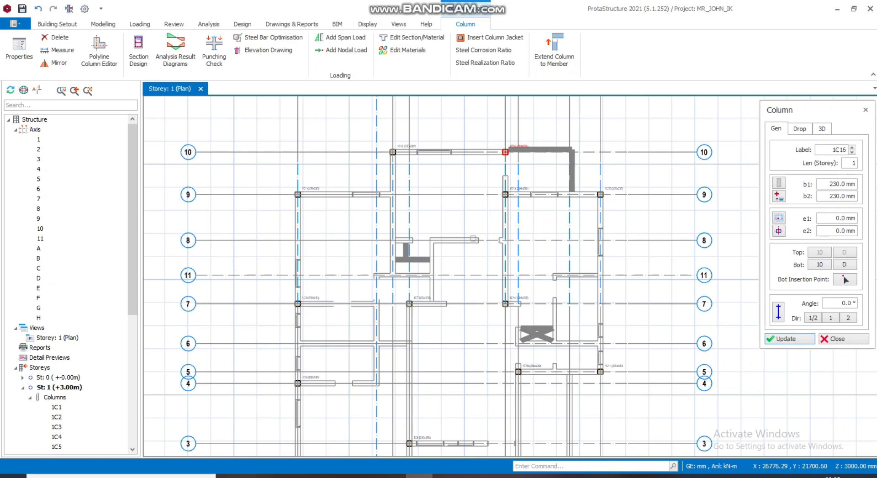
pyautogui.scroll(1, 390, 247)
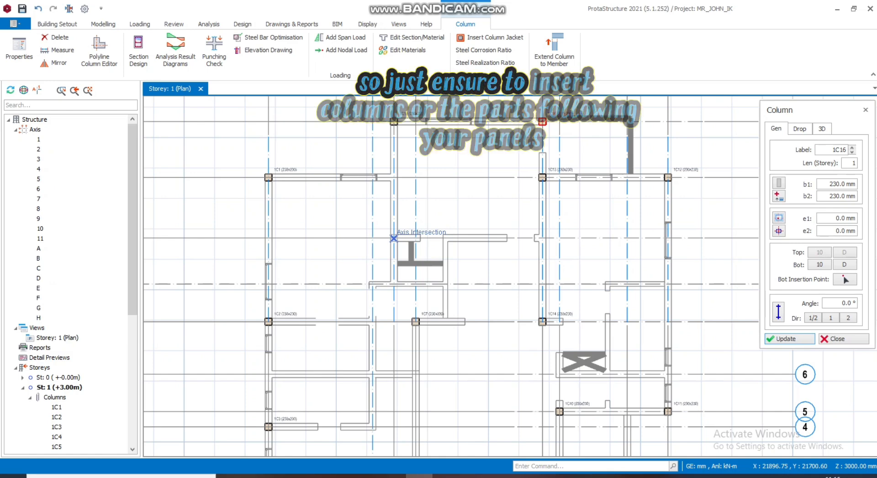
pyautogui.click(394, 238)
pyautogui.scroll(-1, 410, 193)
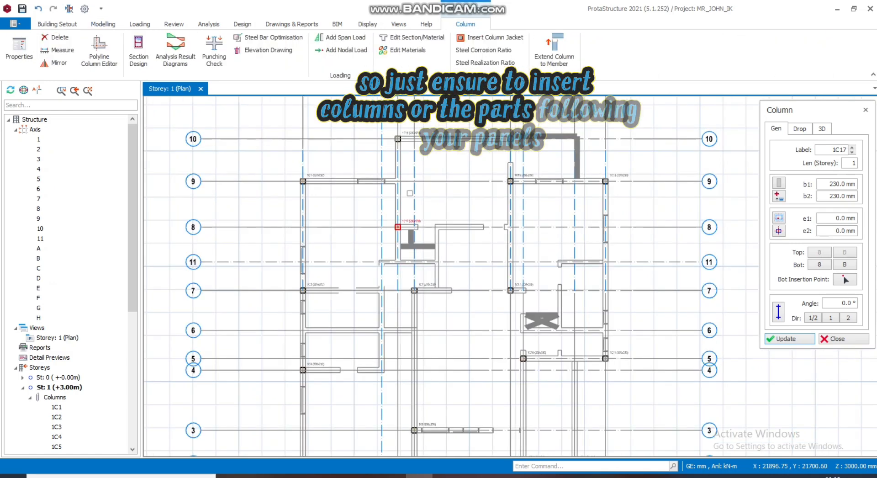
# Step: Insert 230 x 230 mm columns on axis H at its intersections with axes 4 and 7
pyautogui.scroll(1, 392, 315)
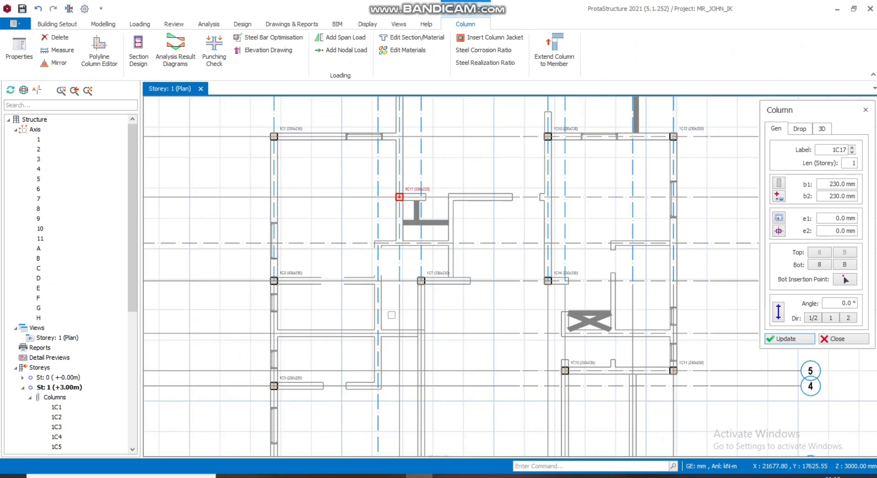
pyautogui.scroll(-1, 399, 280)
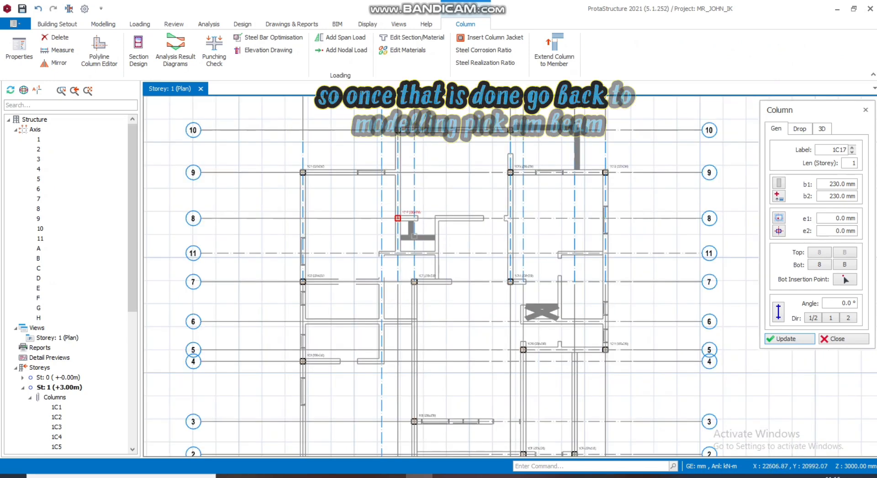
pyautogui.scroll(1, 389, 288)
pyautogui.scroll(-1, 392, 266)
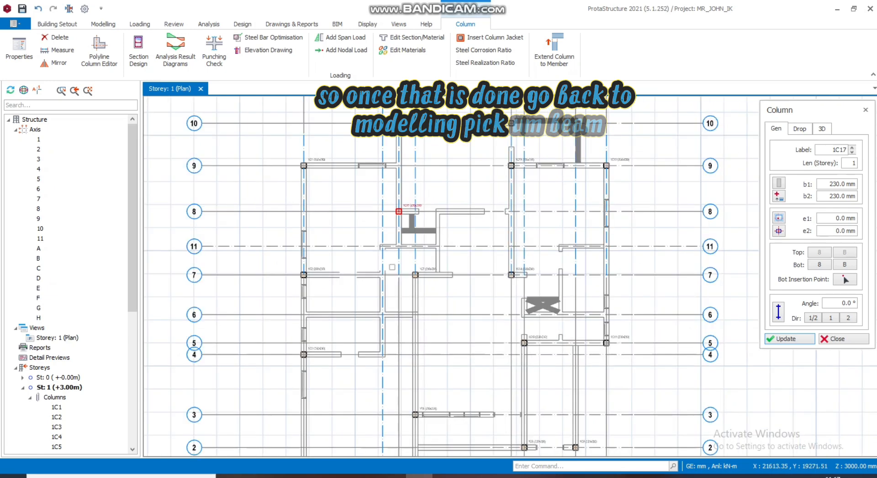
pyautogui.scroll(-1, 398, 275)
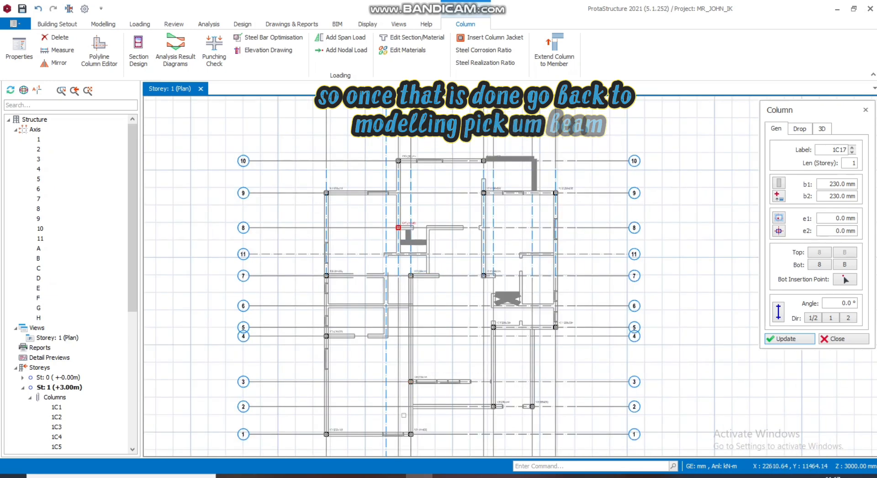
pyautogui.scroll(1, 376, 342)
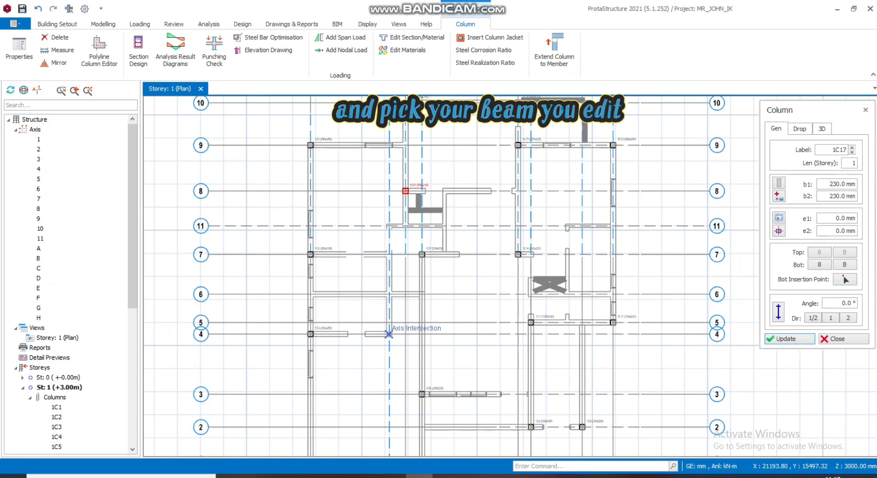
pyautogui.click(388, 334)
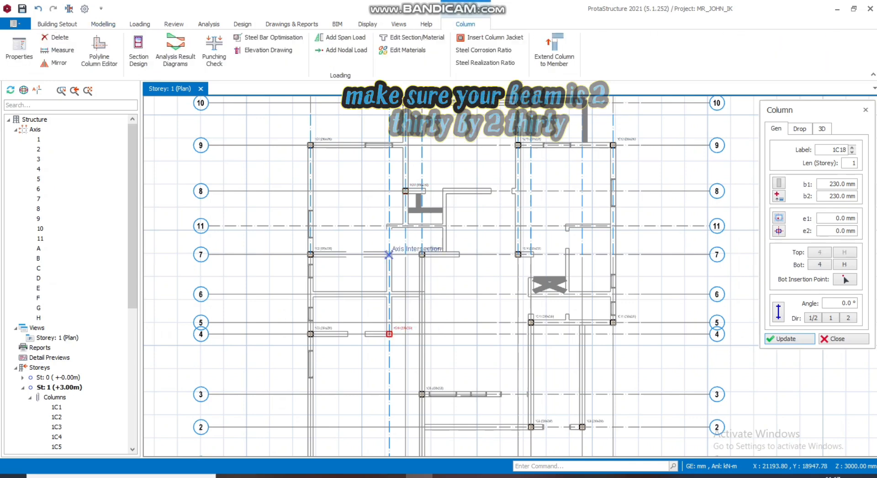
pyautogui.click(389, 255)
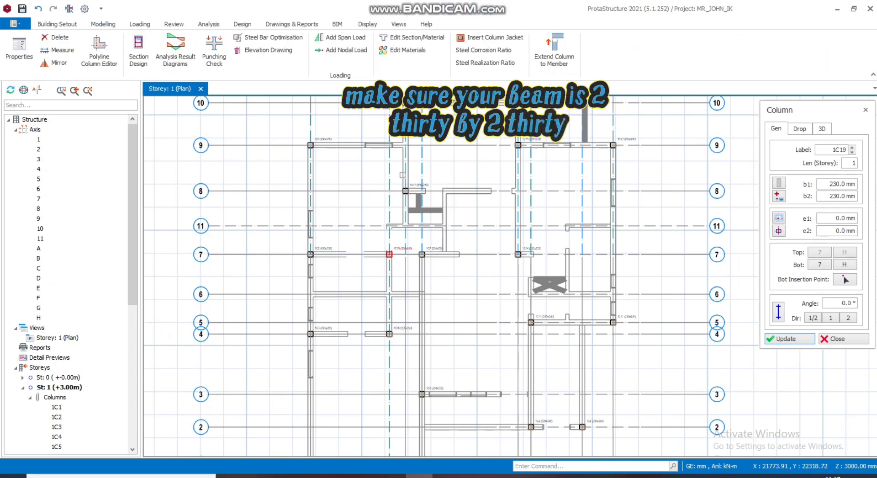
# Step: Insert a 230 x 230 mm column at the intersection of axes G and 11
pyautogui.scroll(-2, 402, 170)
pyautogui.scroll(-1, 408, 168)
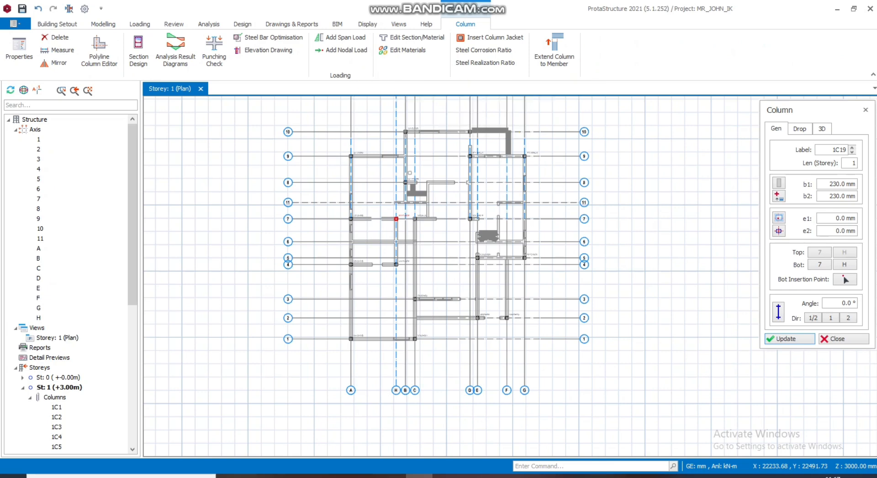
pyautogui.scroll(1, 561, 177)
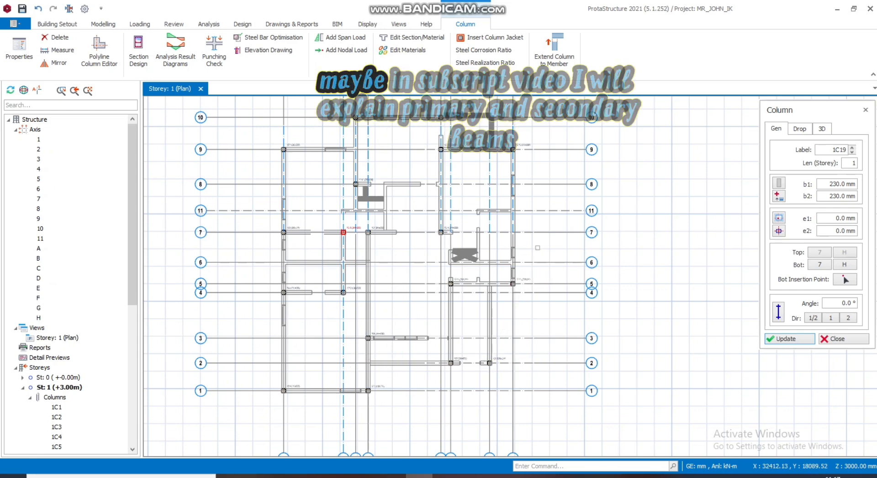
pyautogui.scroll(1, 544, 242)
pyautogui.scroll(1, 530, 270)
pyautogui.click(496, 311)
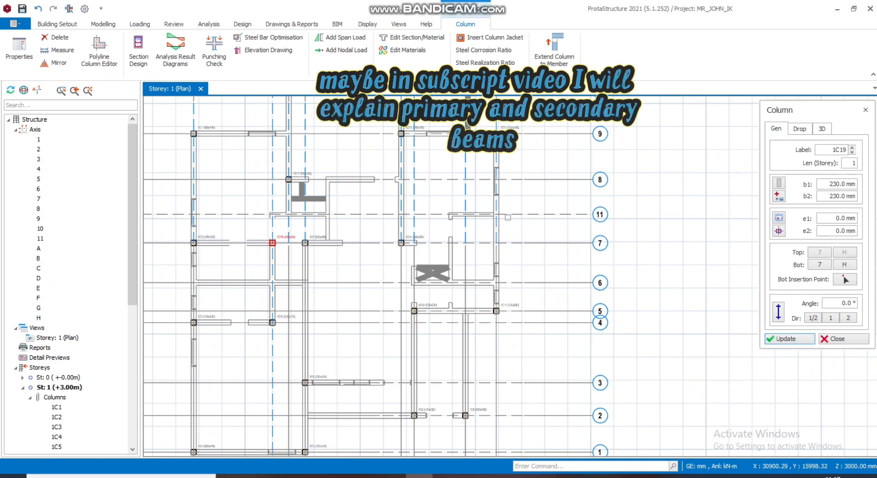
pyautogui.click(496, 214)
pyautogui.click(496, 215)
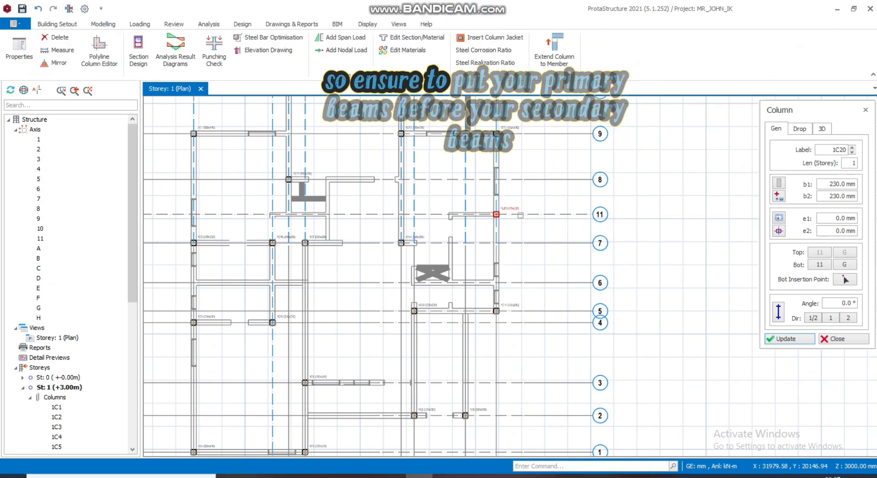
pyautogui.scroll(-1, 523, 198)
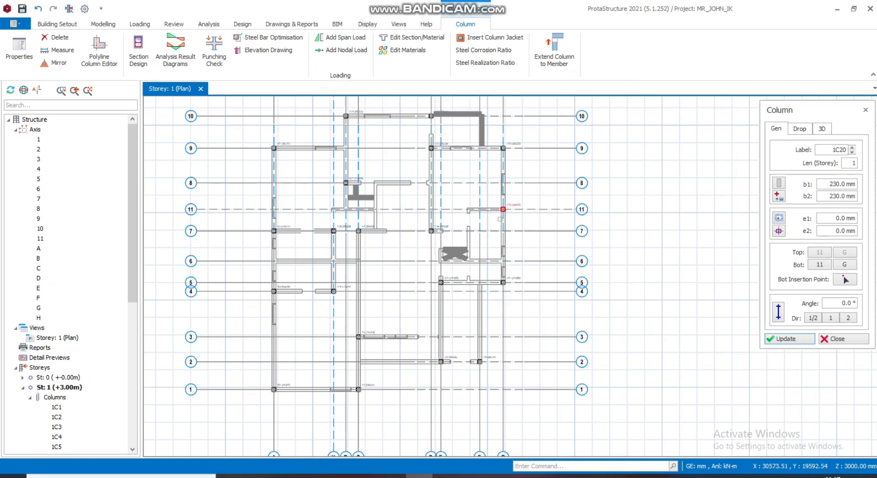
pyautogui.scroll(1, 516, 217)
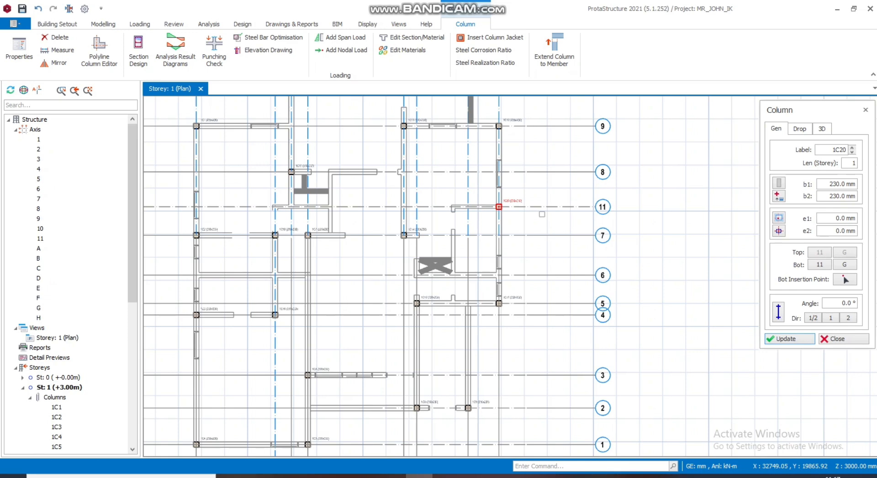
pyautogui.scroll(-1, 512, 224)
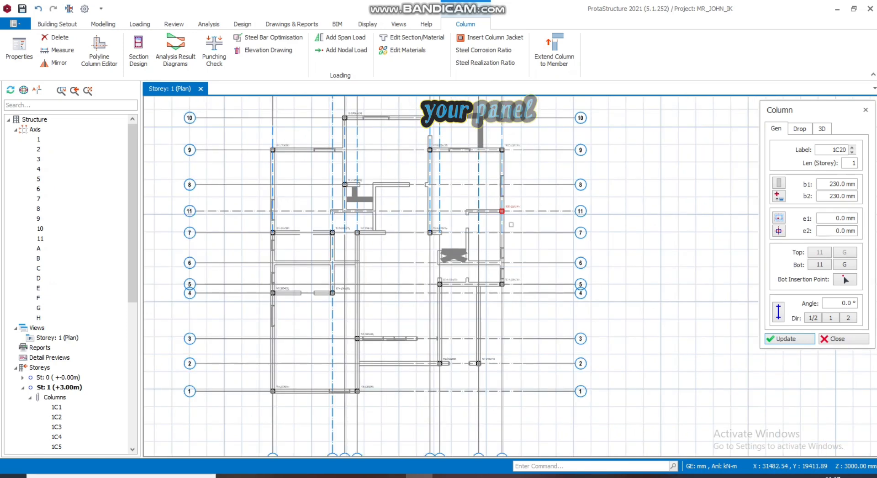
pyautogui.scroll(1, 457, 198)
pyautogui.scroll(-1, 403, 152)
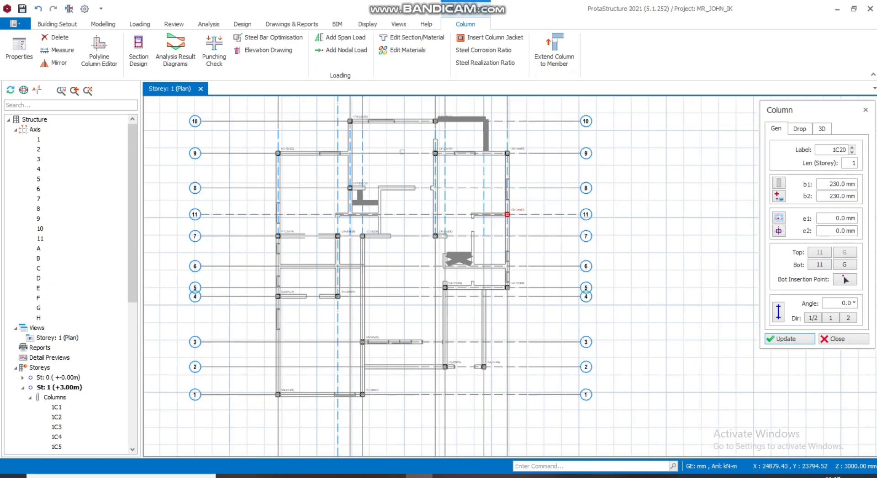
pyautogui.scroll(-1, 402, 151)
pyautogui.scroll(1, 387, 268)
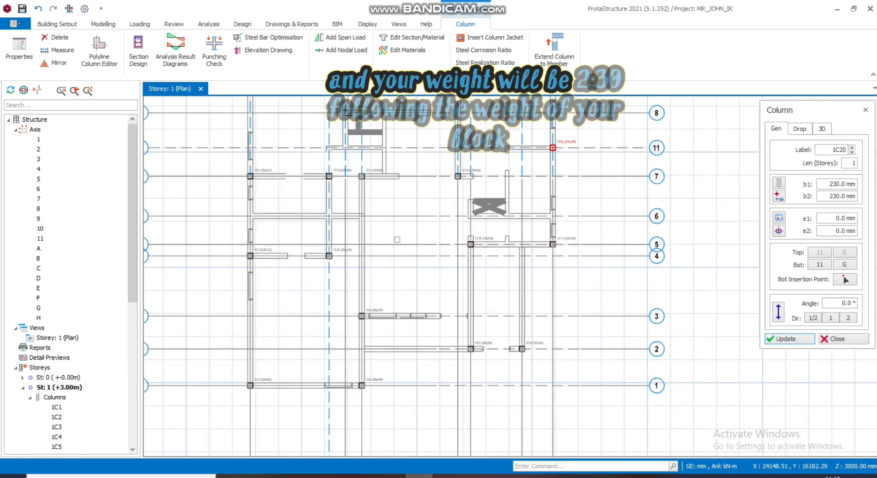
pyautogui.scroll(-1, 397, 239)
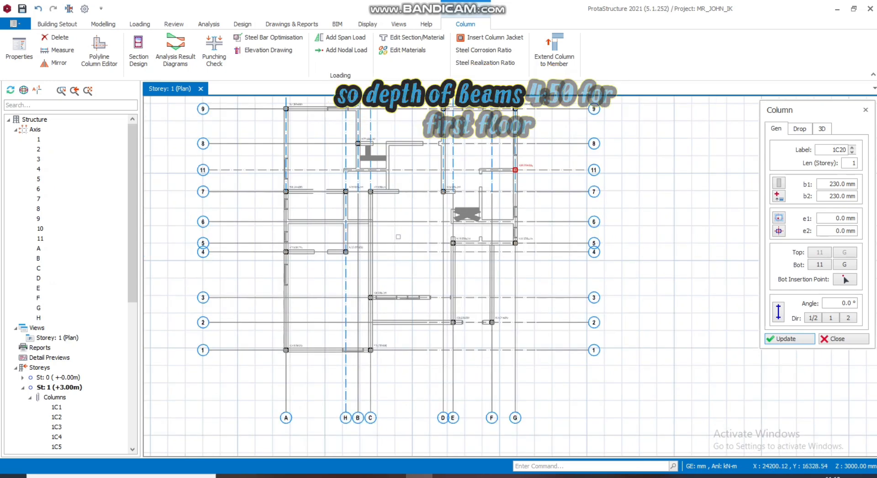
pyautogui.scroll(-1, 391, 254)
pyautogui.scroll(1, 418, 137)
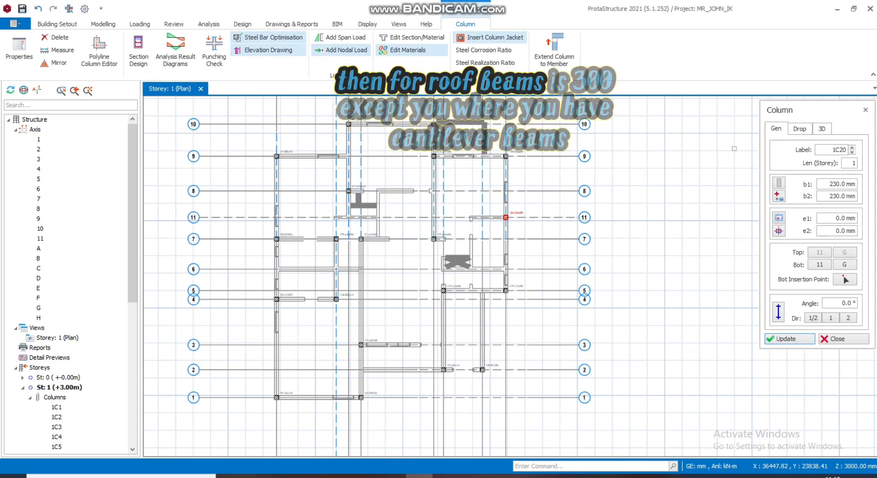
# Step: Start the RC Beam command and set the beam section to 230 mm wide and 450 mm deep
pyautogui.click(102, 23)
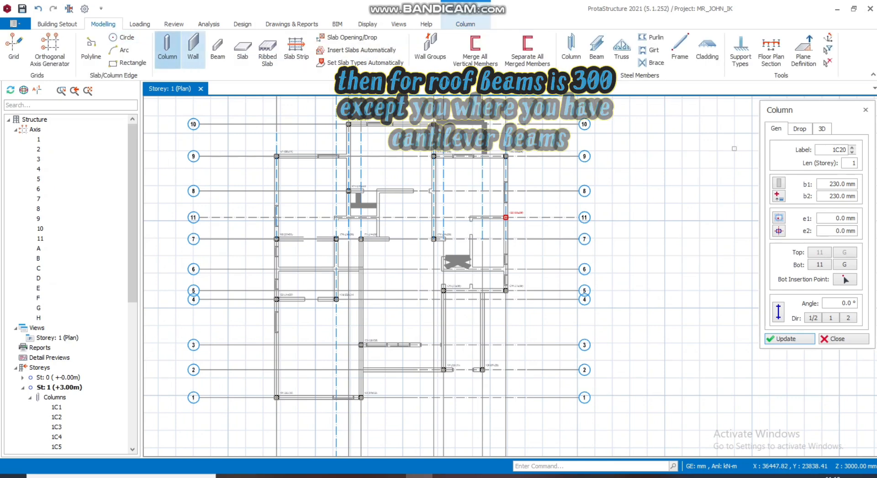
pyautogui.click(218, 48)
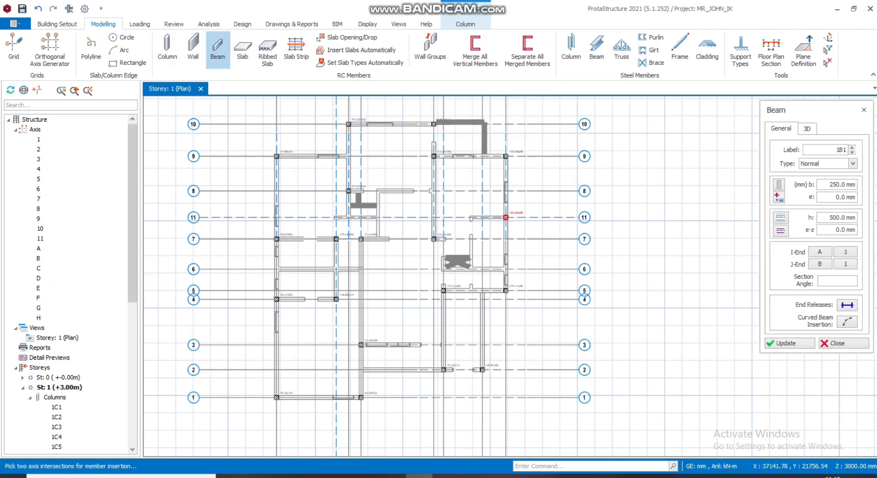
pyautogui.click(841, 185)
pyautogui.doubleClick(831, 184)
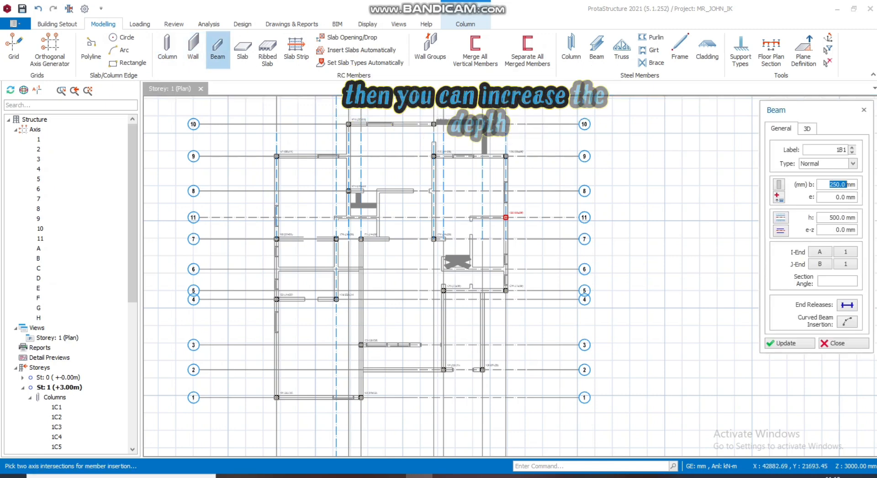
pyautogui.write('23')
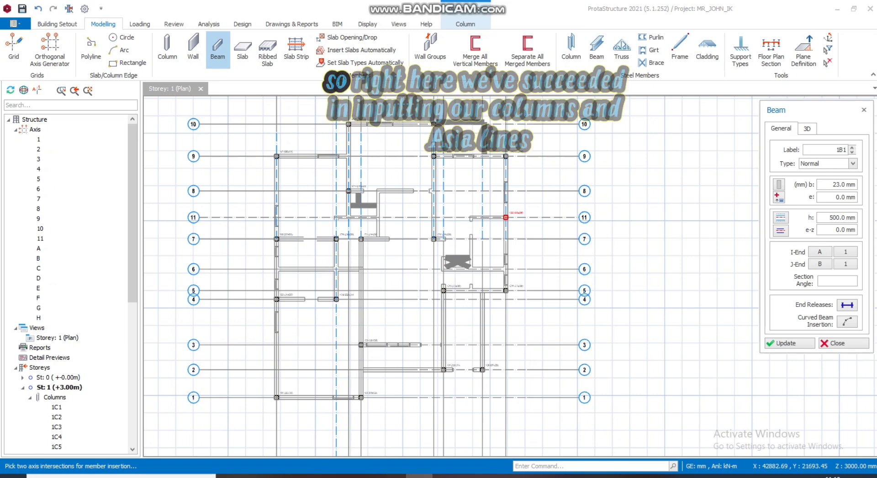
pyautogui.write('0')
pyautogui.doubleClick(839, 217)
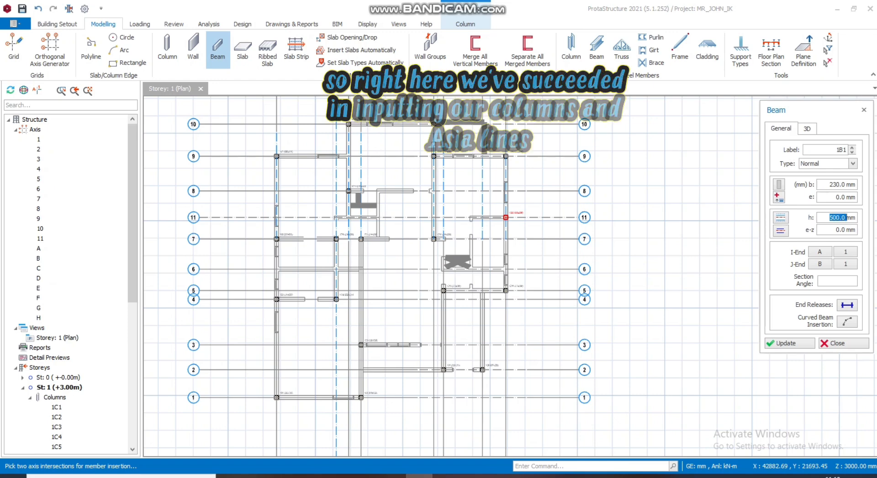
pyautogui.write('45')
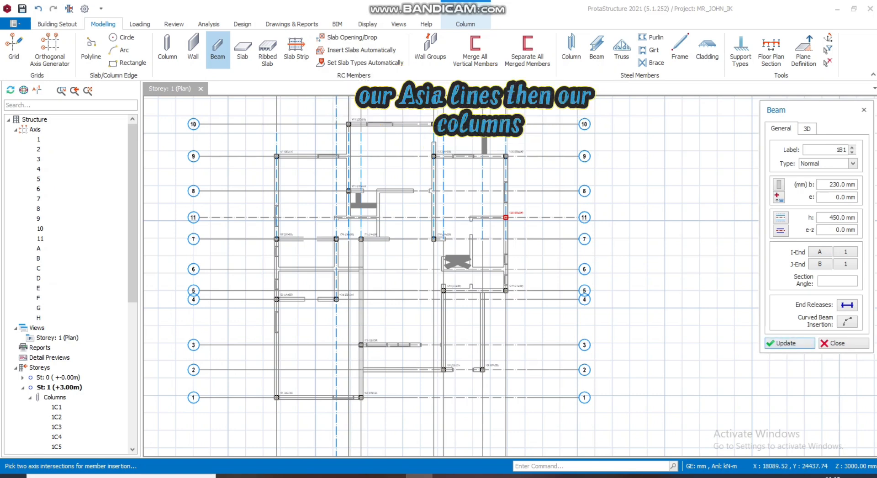
# Step: Start a 230 x 450 mm beam from the column at the intersection of axes A and 9
pyautogui.scroll(3, 276, 151)
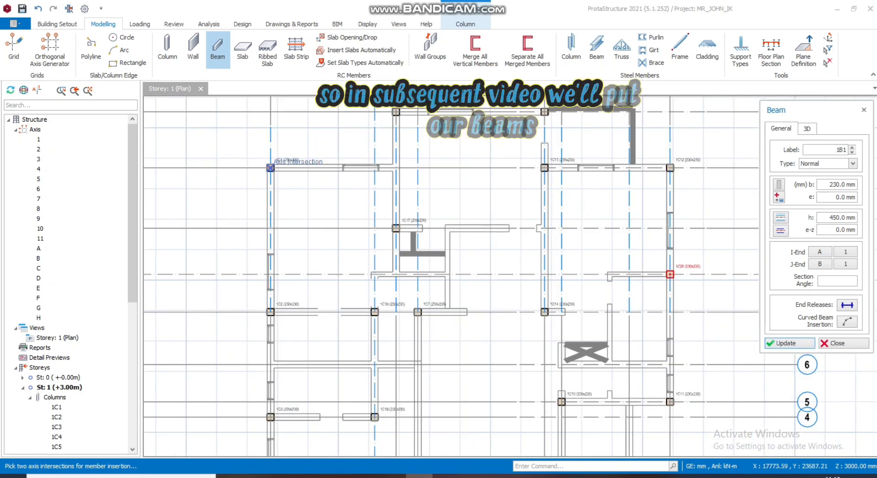
pyautogui.click(270, 167)
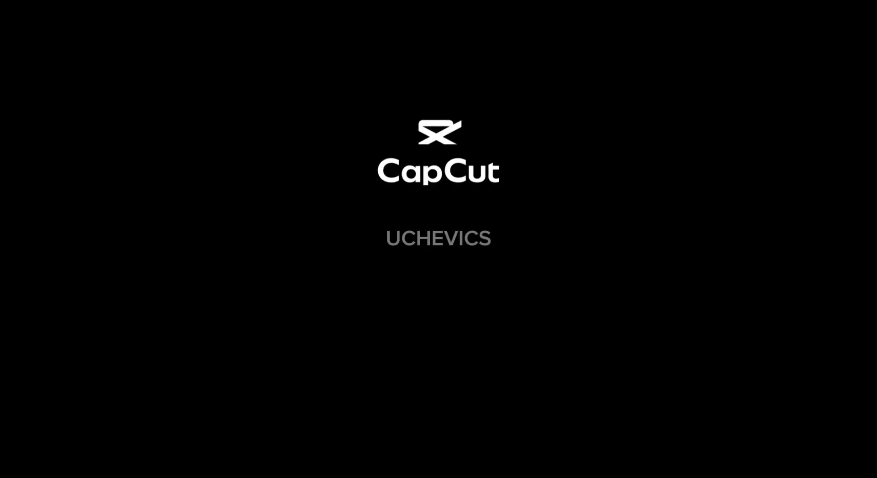